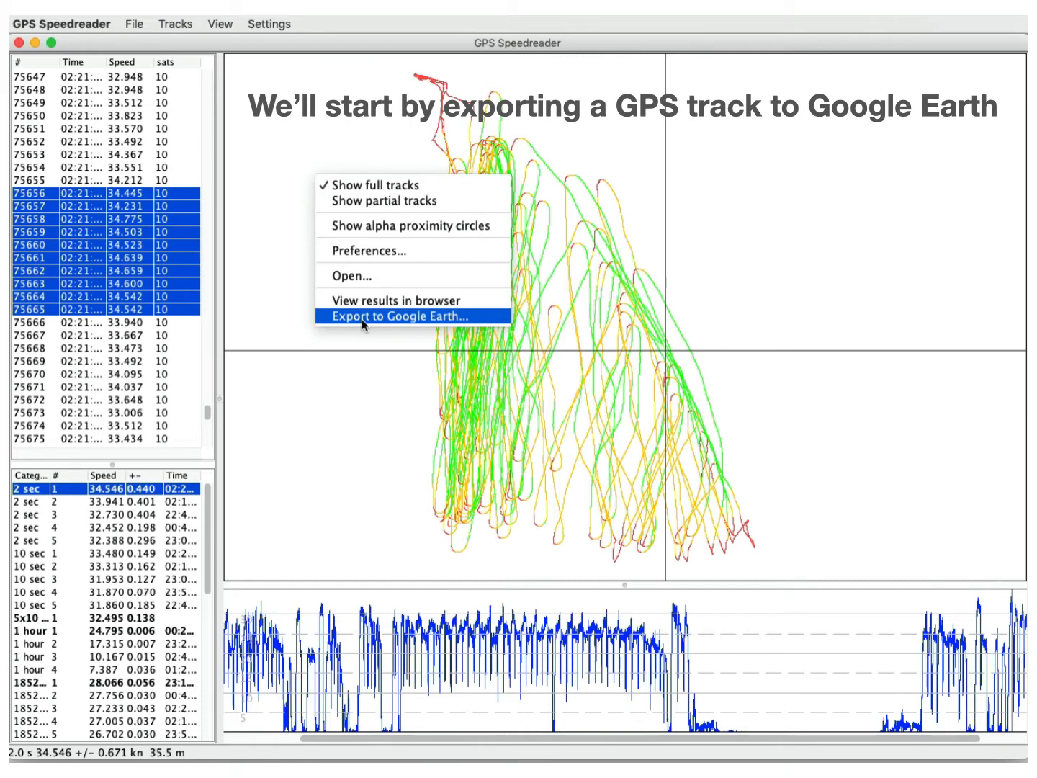
Export the GPS track to Google Earth and zoom out there until the complete track fits in the view.
click(361, 317)
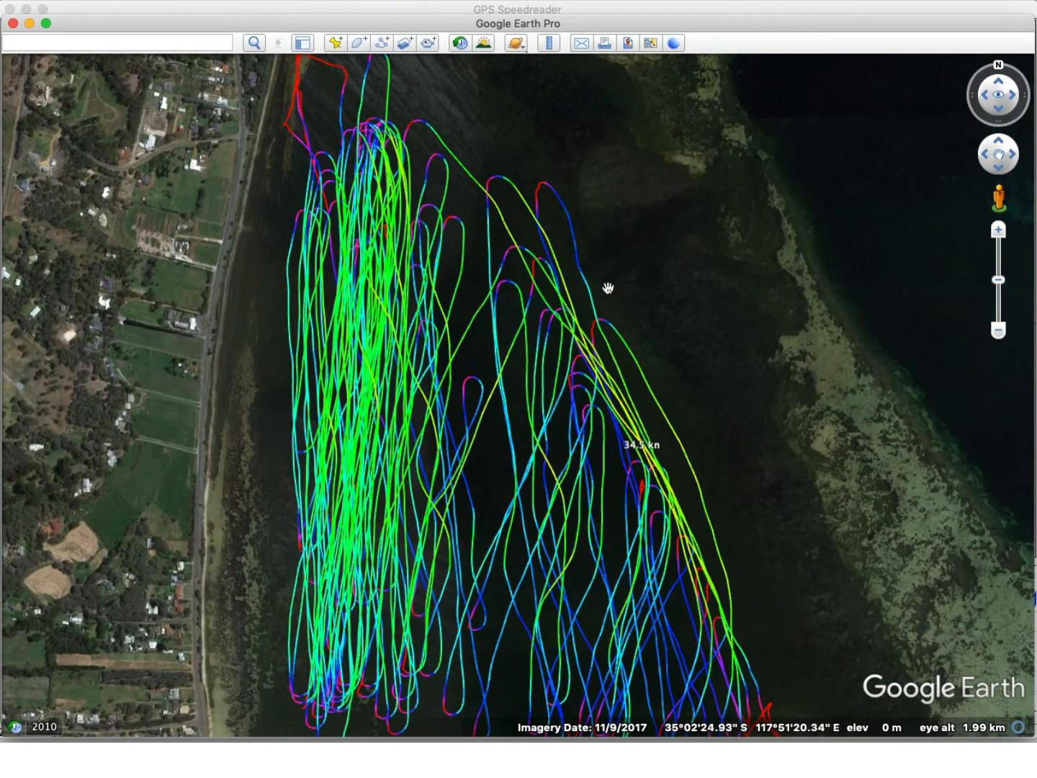
click(997, 331)
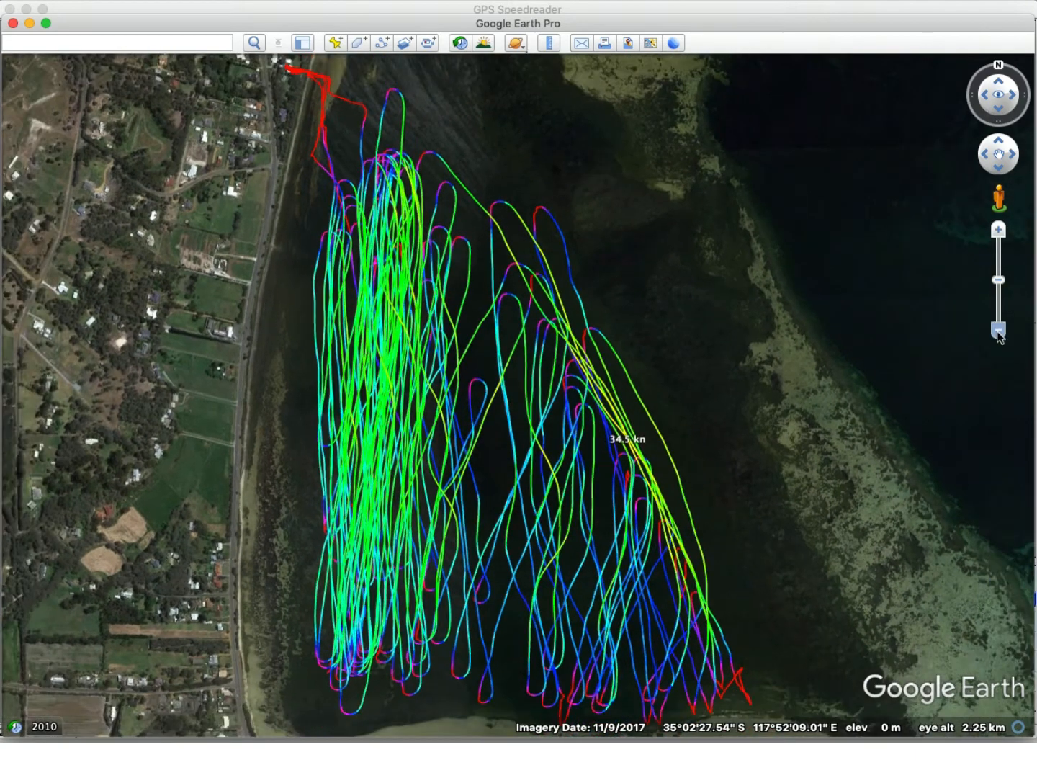
click(996, 330)
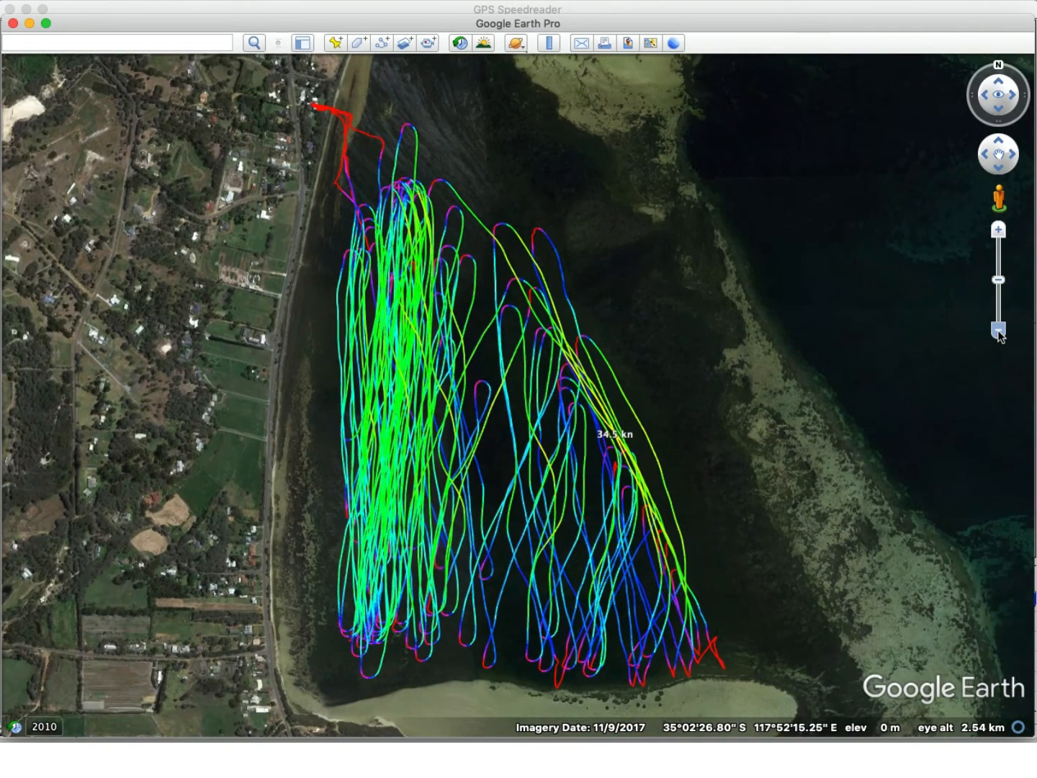
Hide the GPS_Speedreader track overlay under Temporary Places so only the satellite imagery is shown, with the sidebar closed.
click(303, 44)
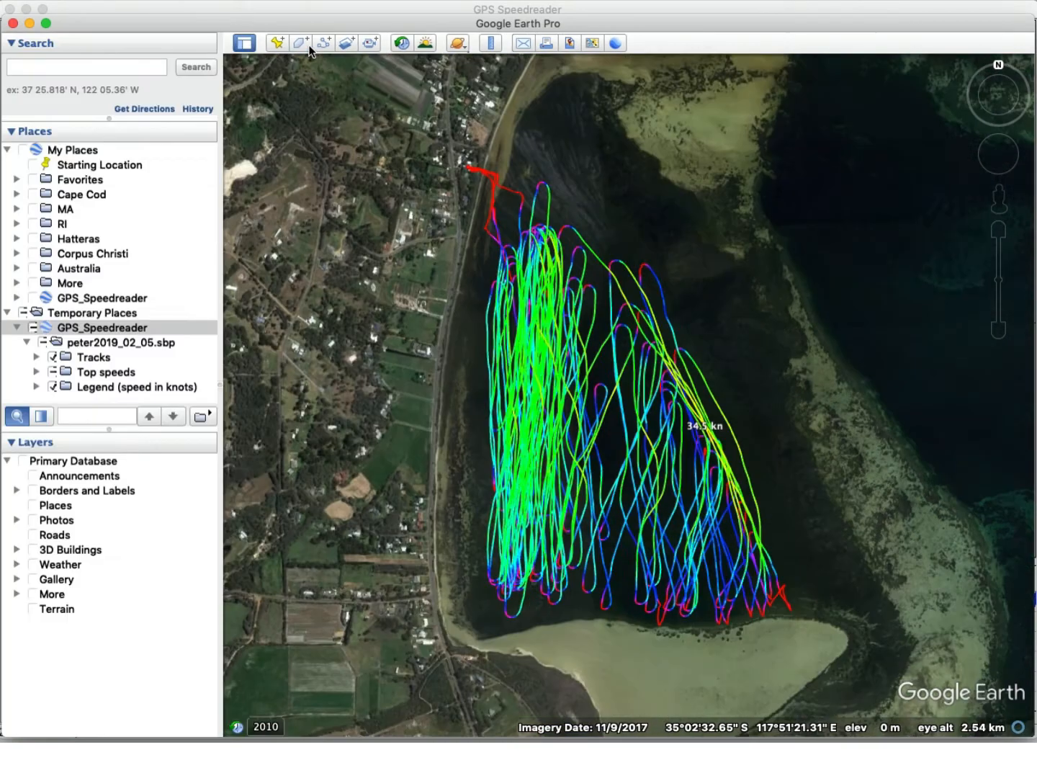
click(34, 327)
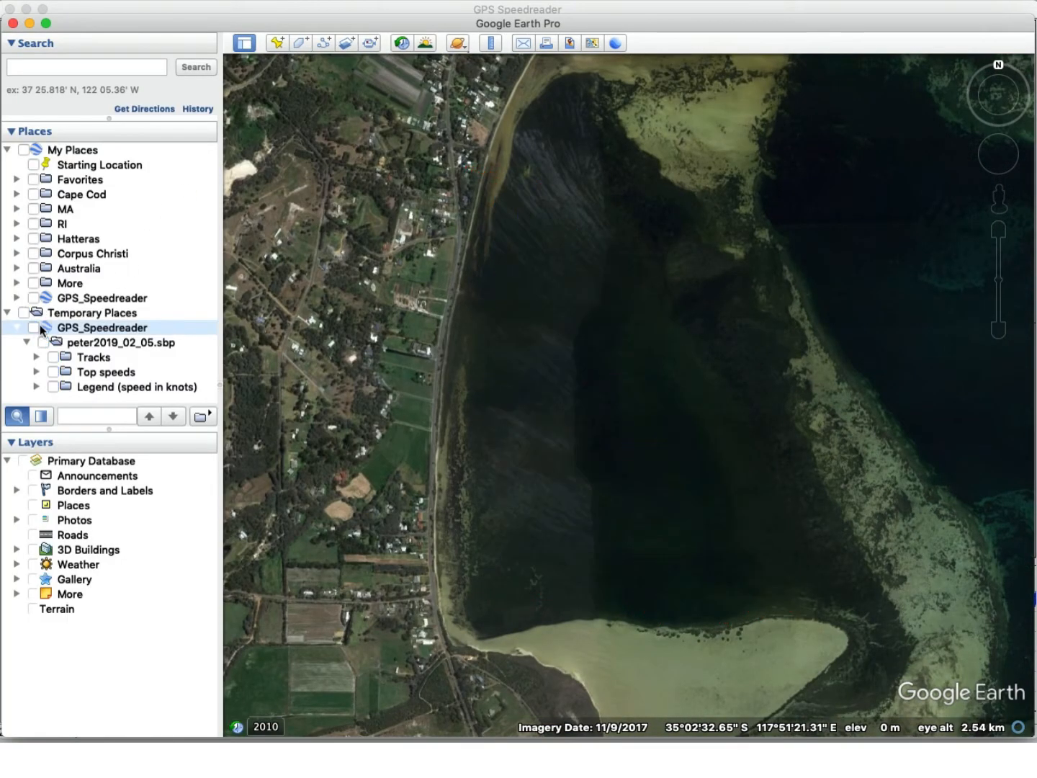
click(243, 45)
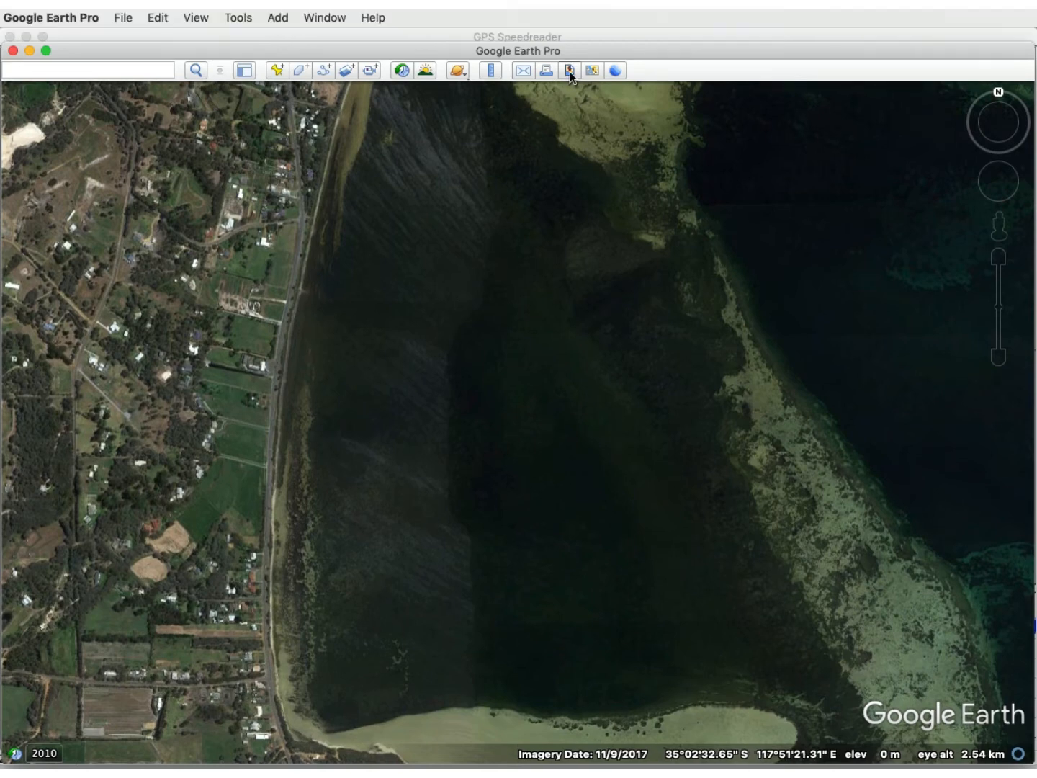
Set up a map image for saving, with the title and description and the legend turned off.
click(569, 71)
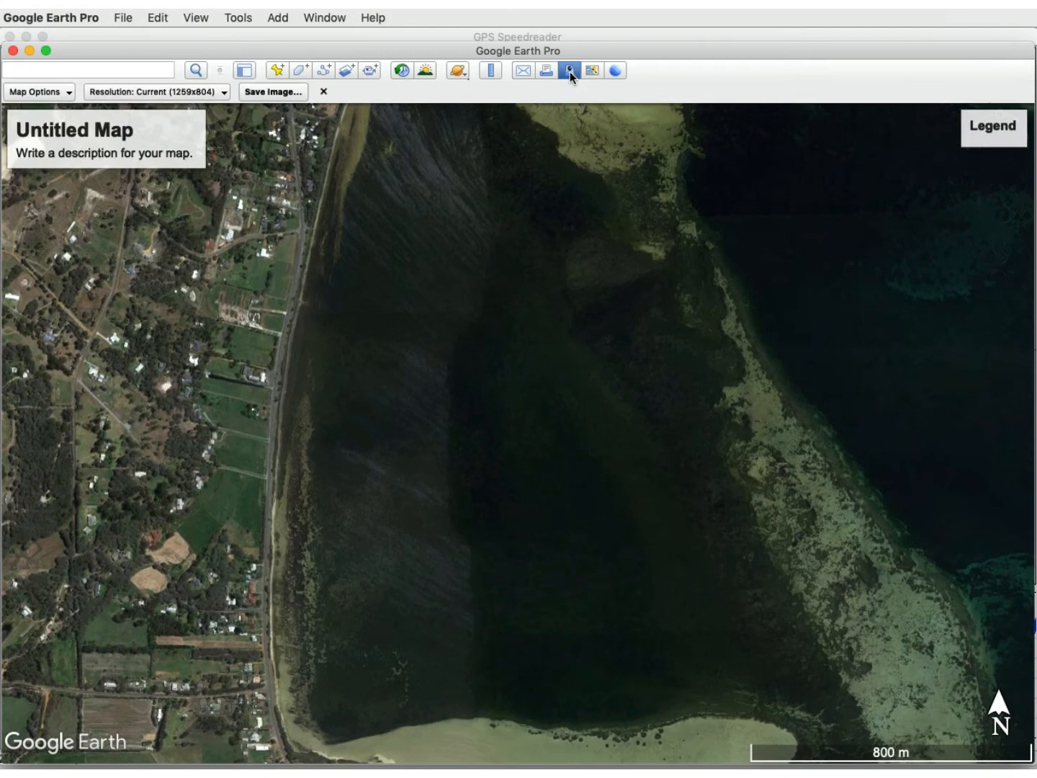
click(59, 92)
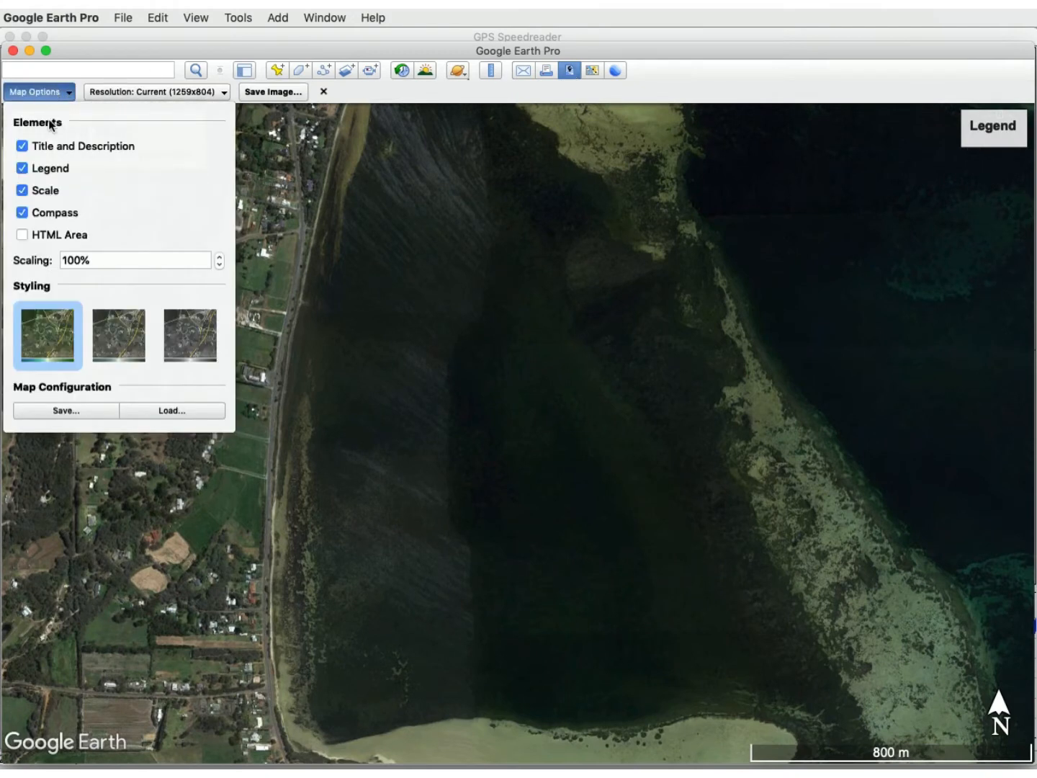
click(23, 145)
click(23, 168)
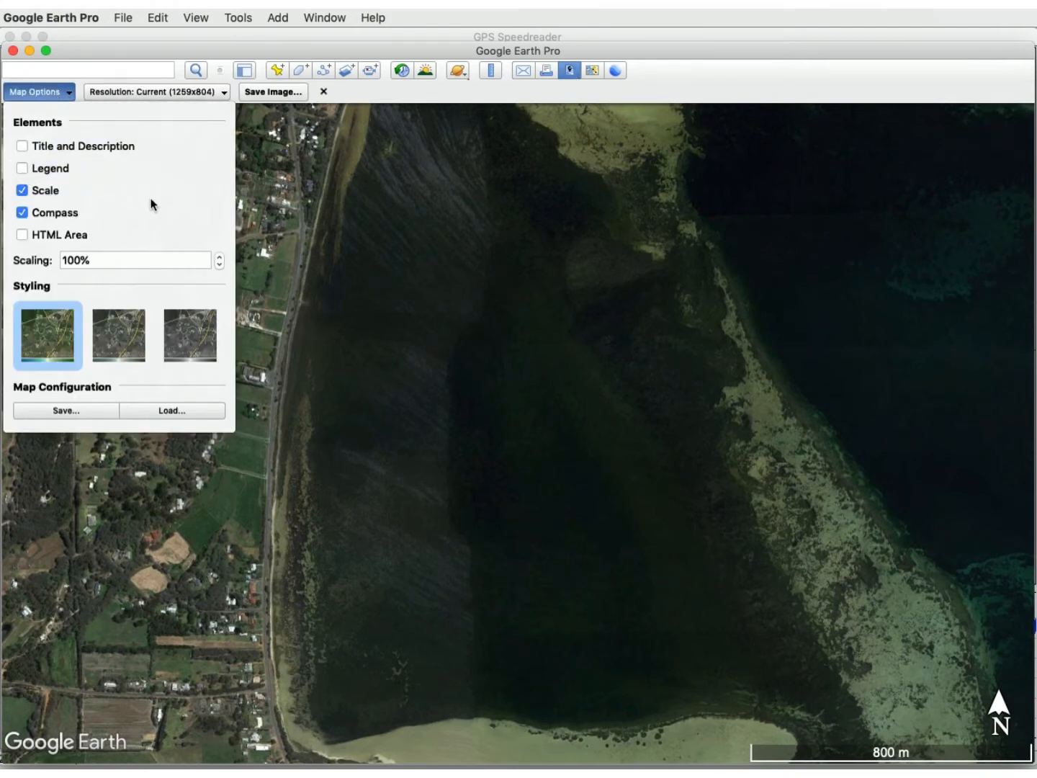
click(281, 144)
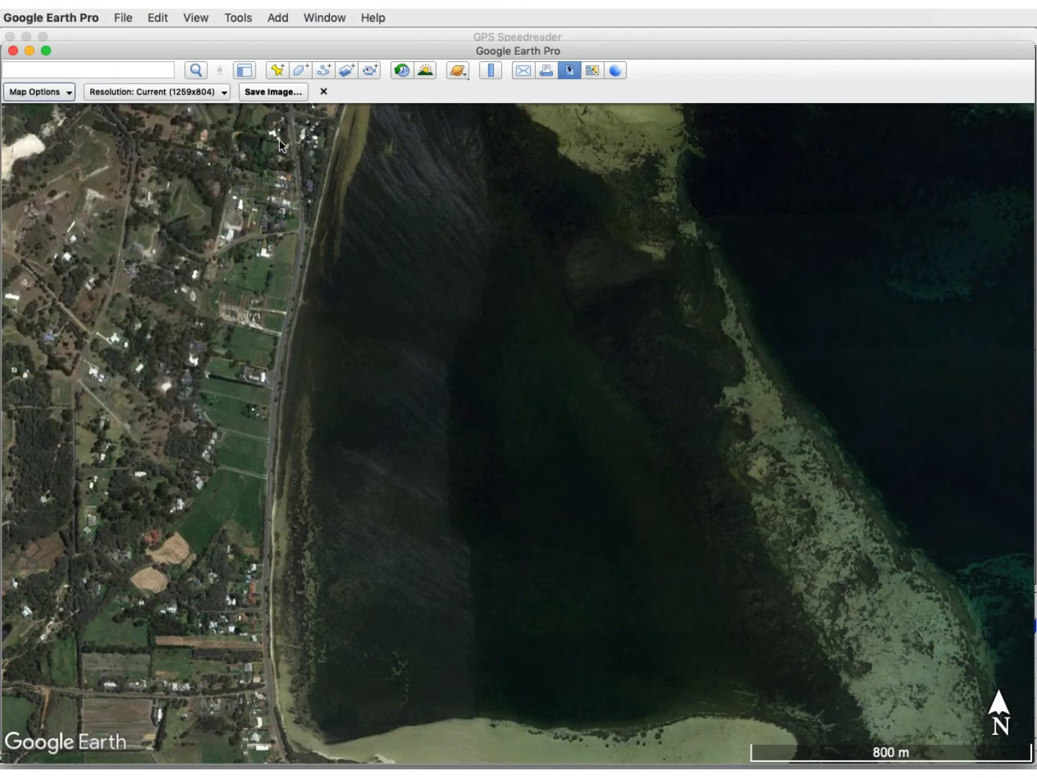
Save the map image as Albany in the Speedreader Maps folder.
click(274, 93)
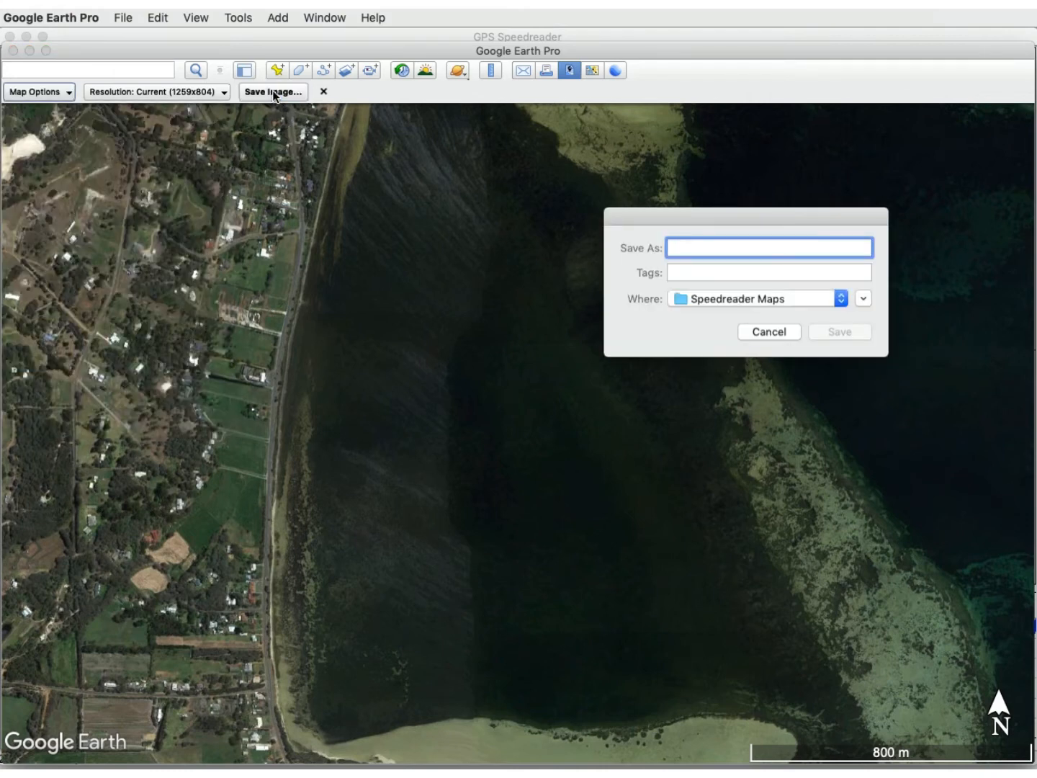
text(Al)
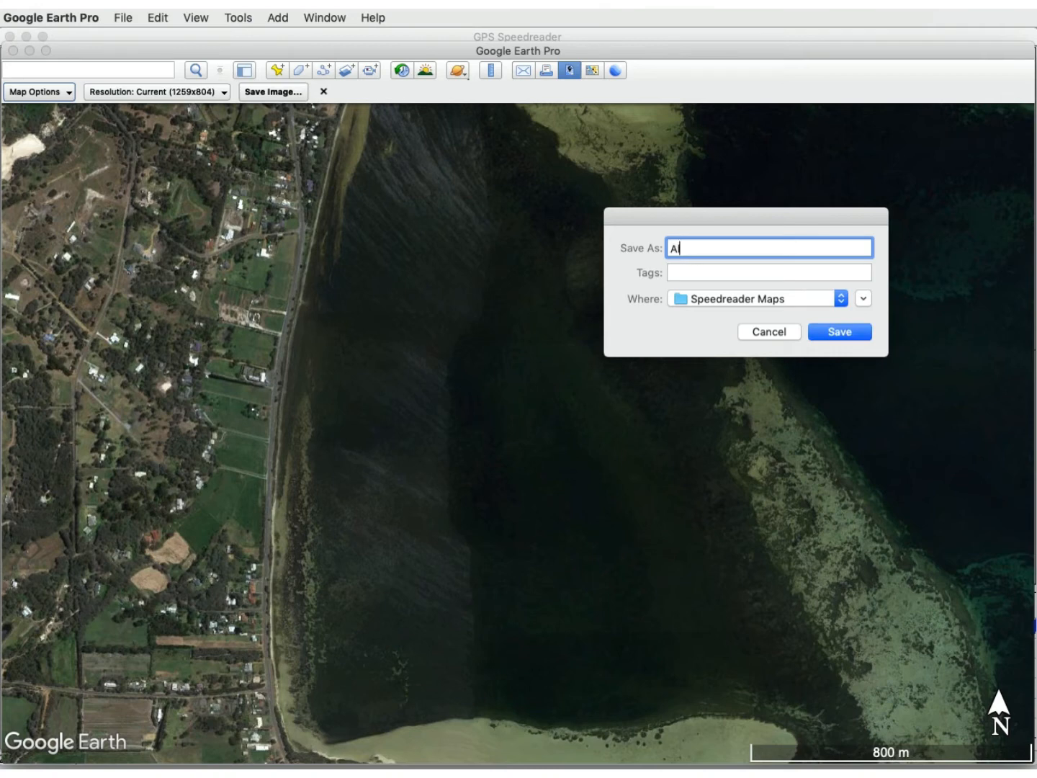
text(bany)
click(847, 332)
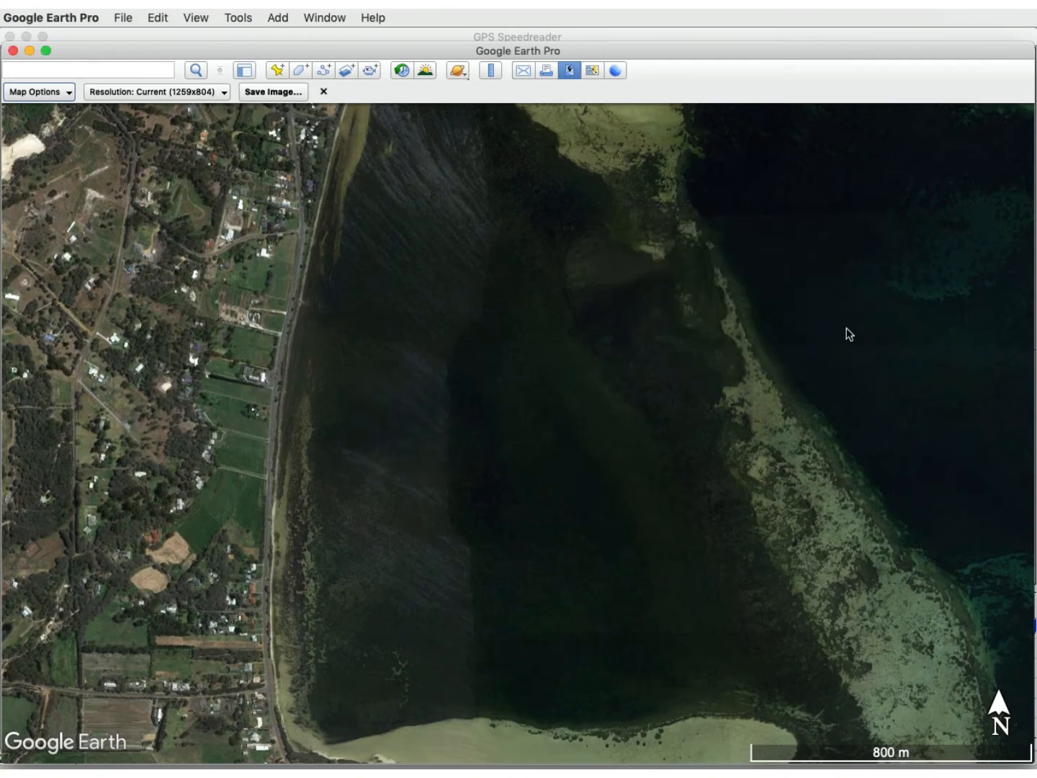
Switch to GPS Speedreader and create a map from the Albany.jpg image.
click(424, 36)
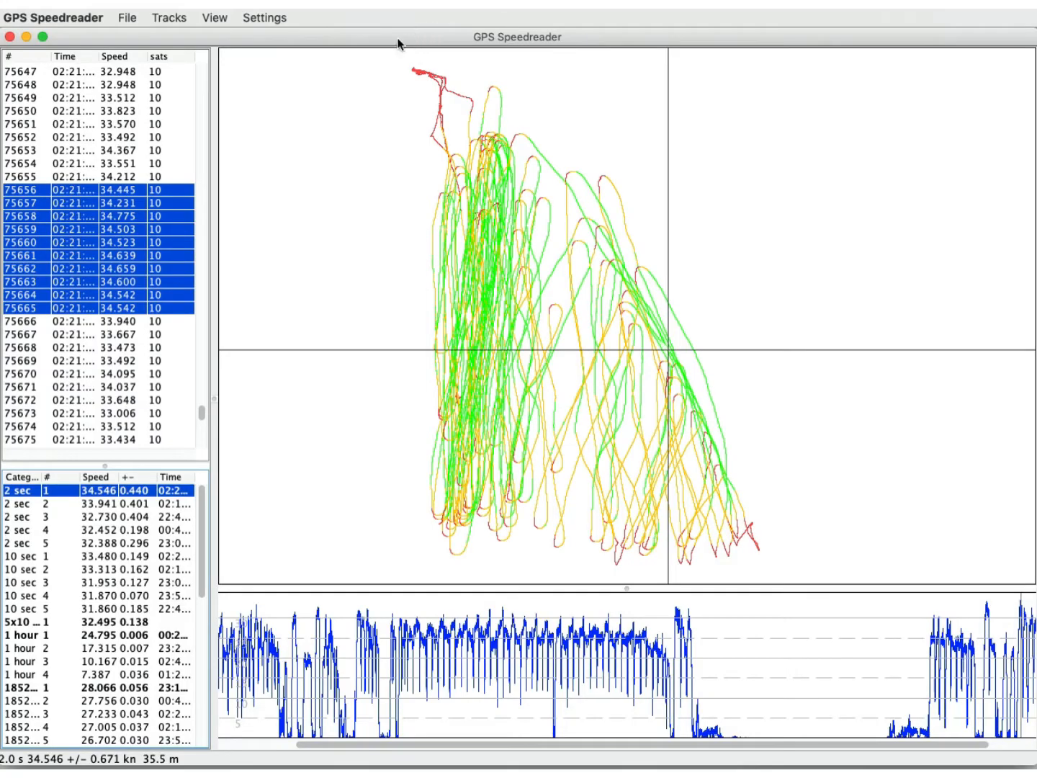
click(220, 21)
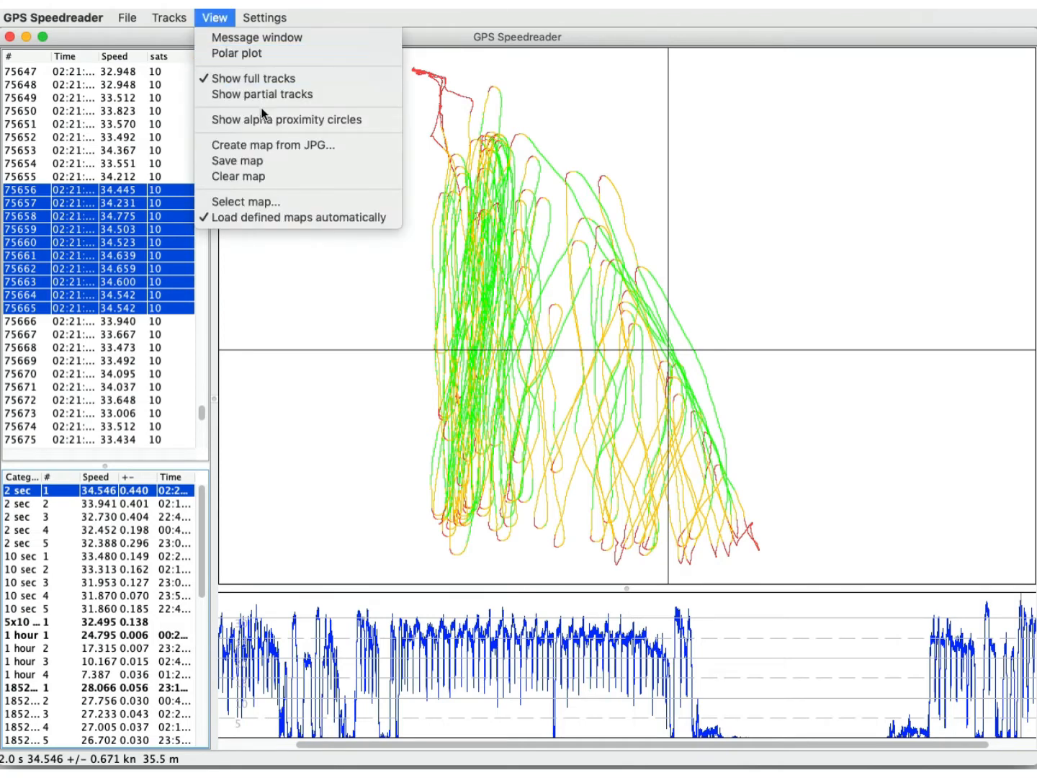
click(284, 147)
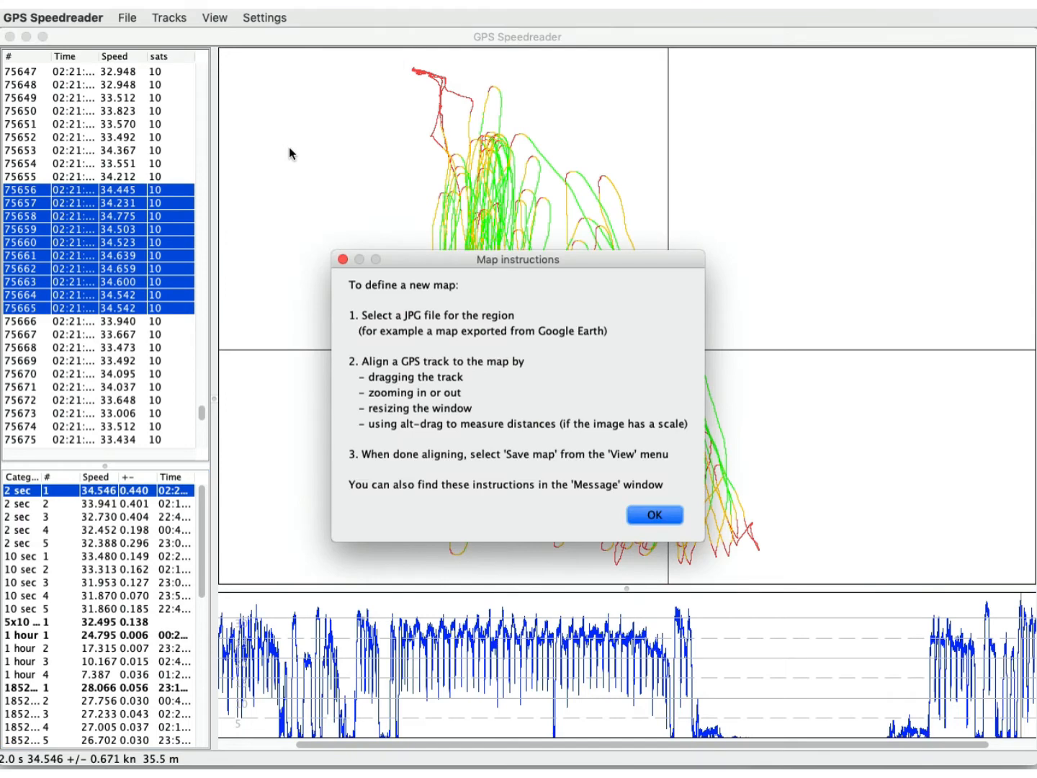
click(651, 515)
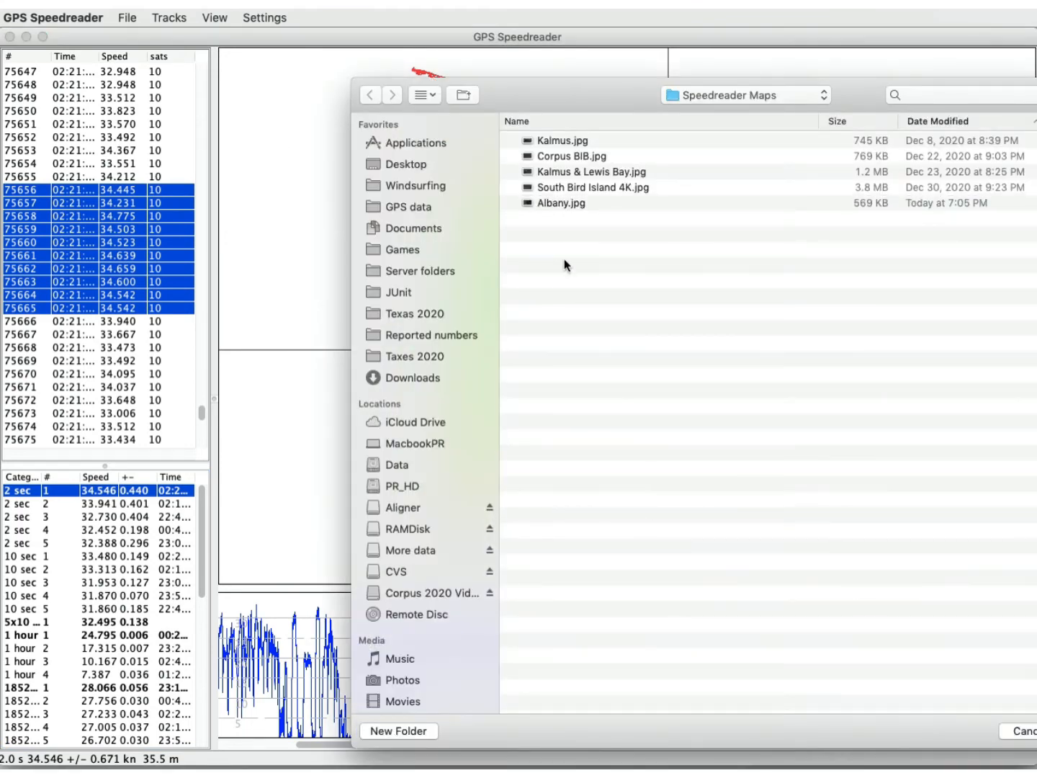
click(554, 203)
double_click(554, 203)
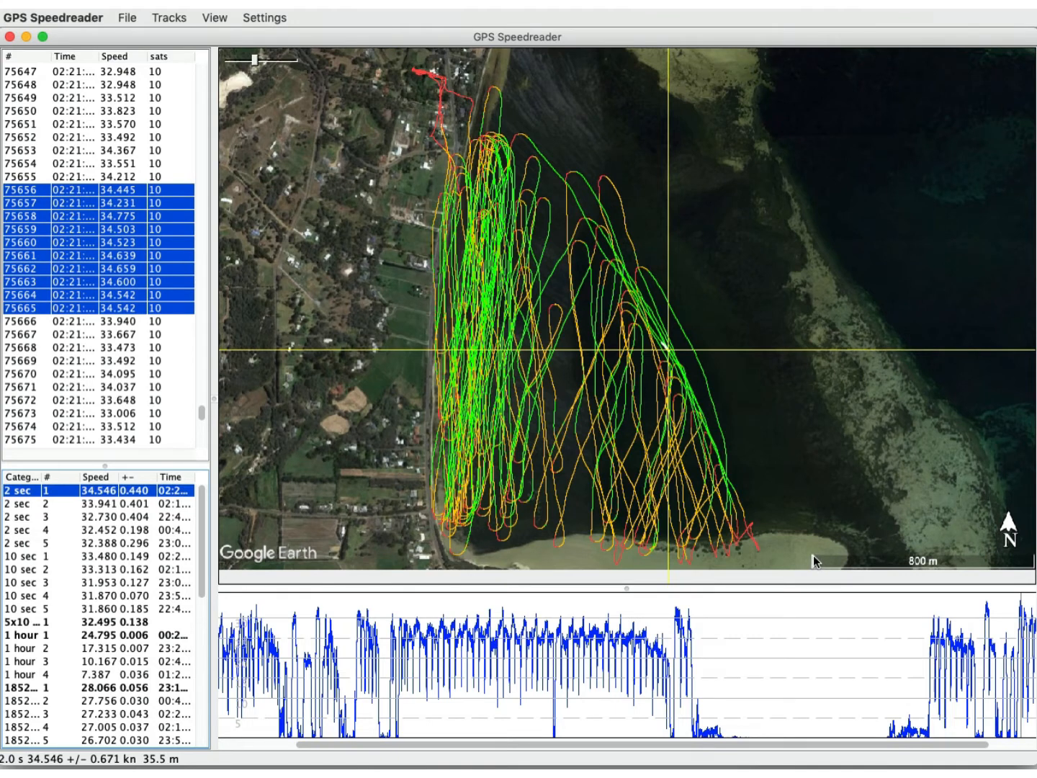
Measure the map's 800 m scale bar and zoom the track out slightly to bring its scale close to the bar.
drag(814, 554, 1029, 556)
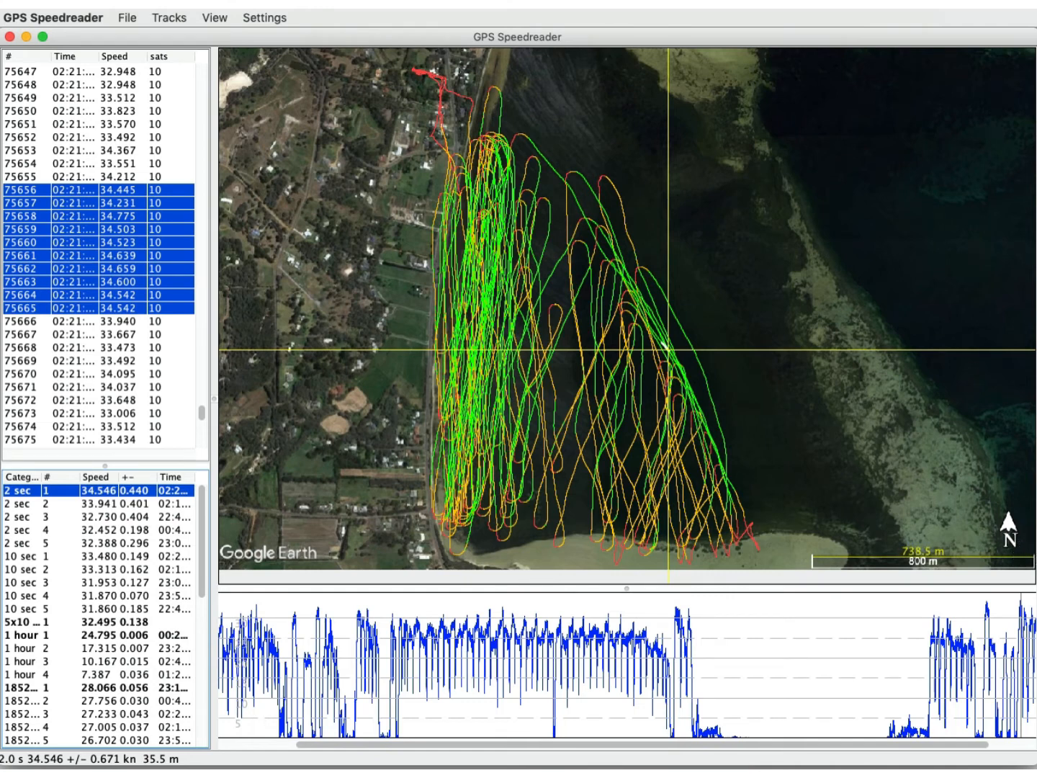
mouse_move(256, 63)
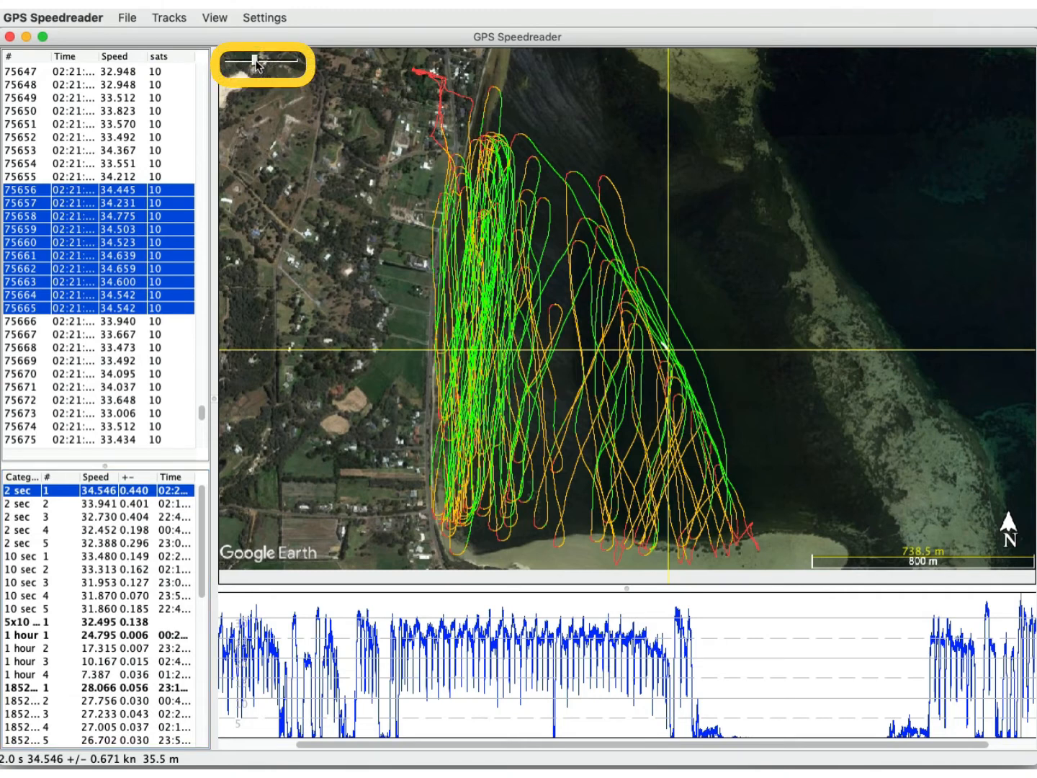
drag(256, 63, 254, 63)
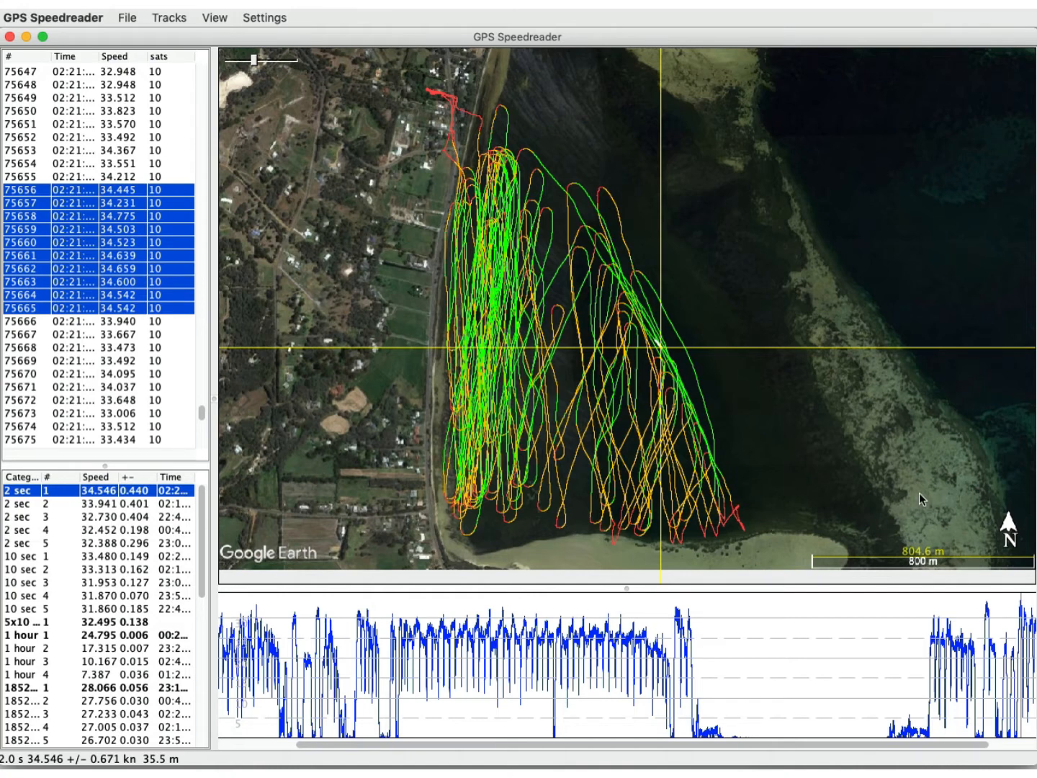
Fine-tune the width of the map pane against the data lists, measuring the 800 m scale bar after each resize.
click(216, 347)
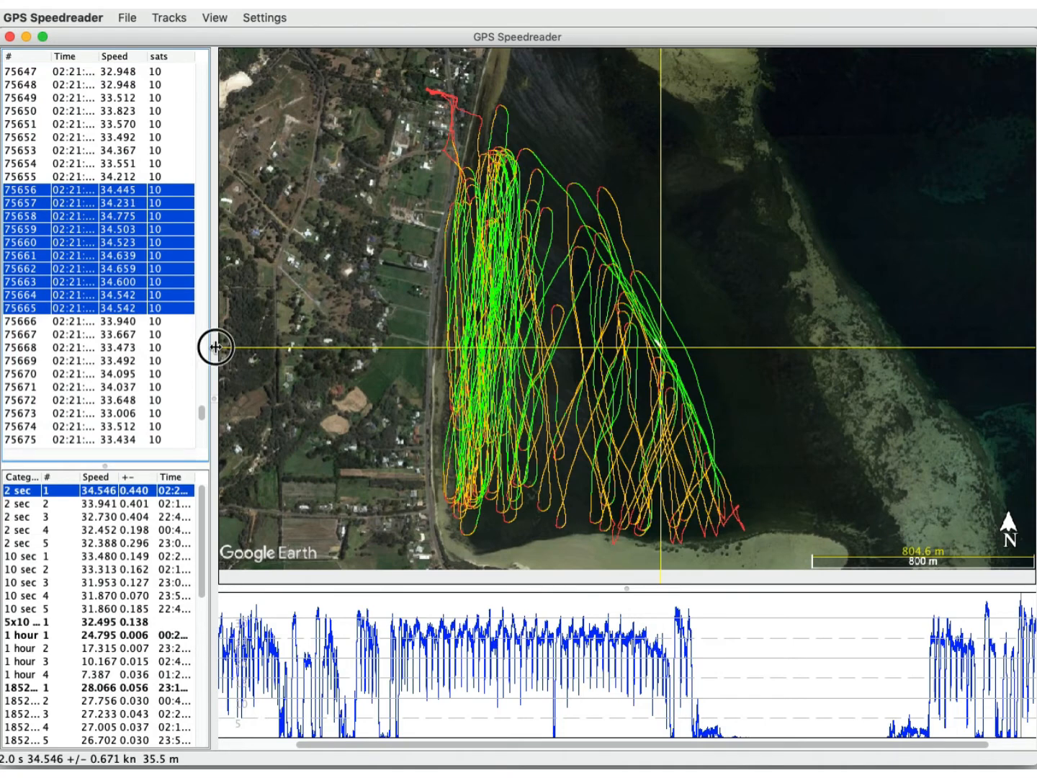
drag(216, 347, 208, 347)
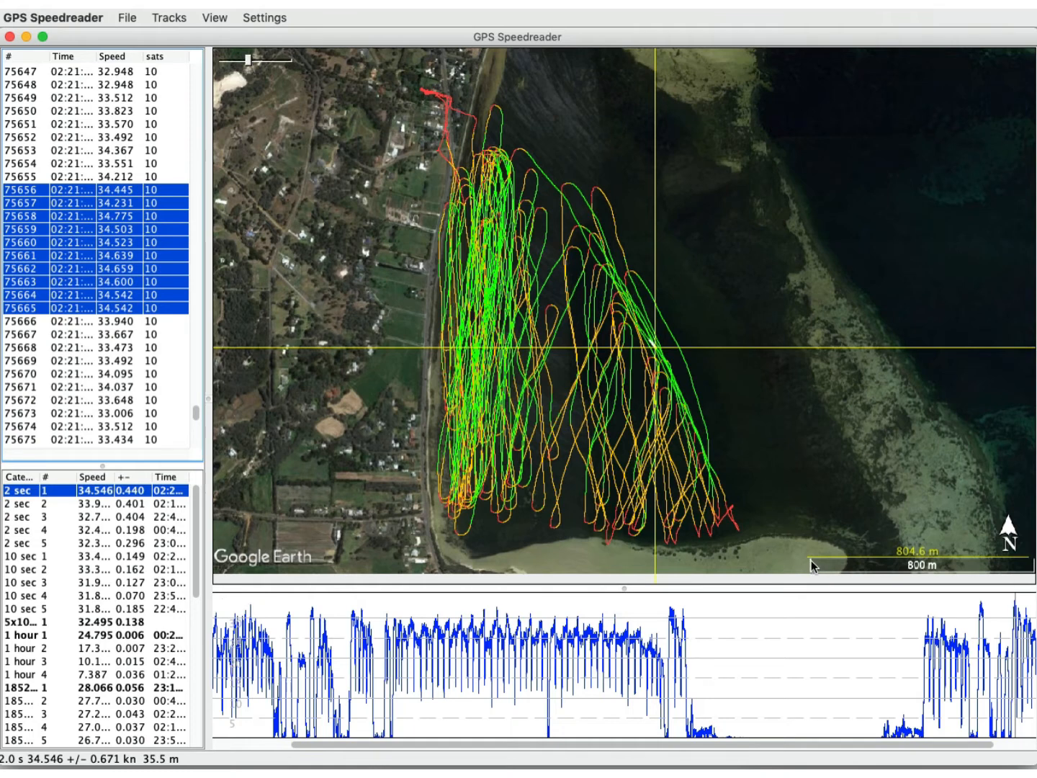
drag(811, 560, 1032, 561)
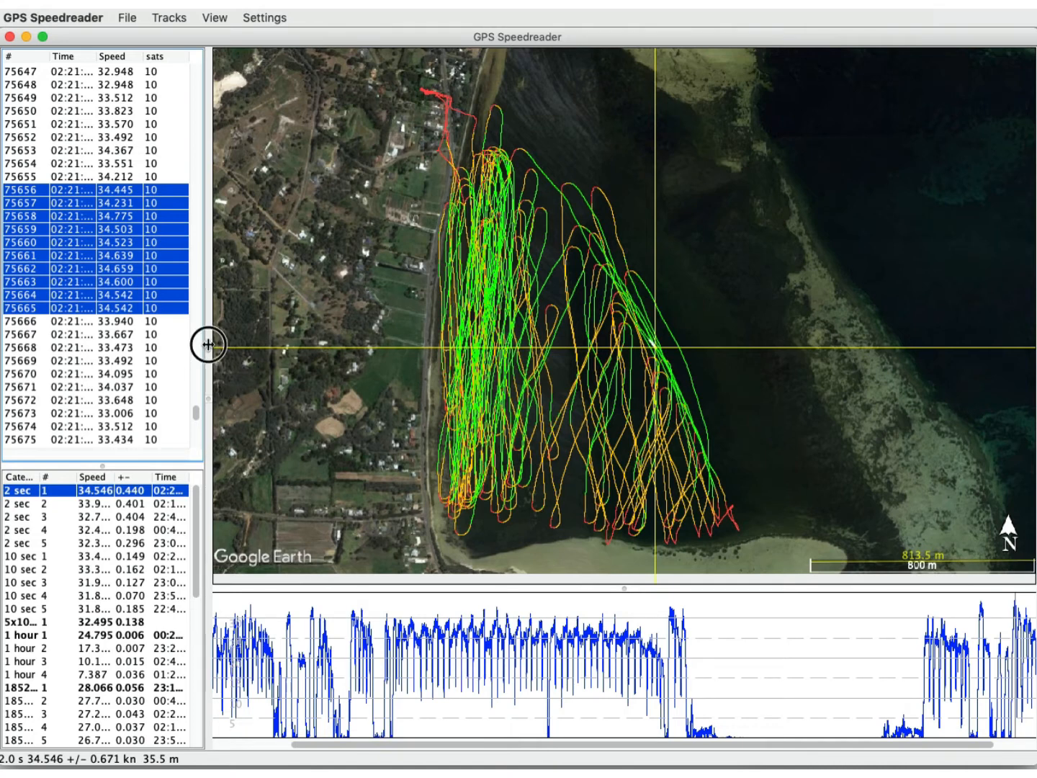
drag(208, 345, 220, 345)
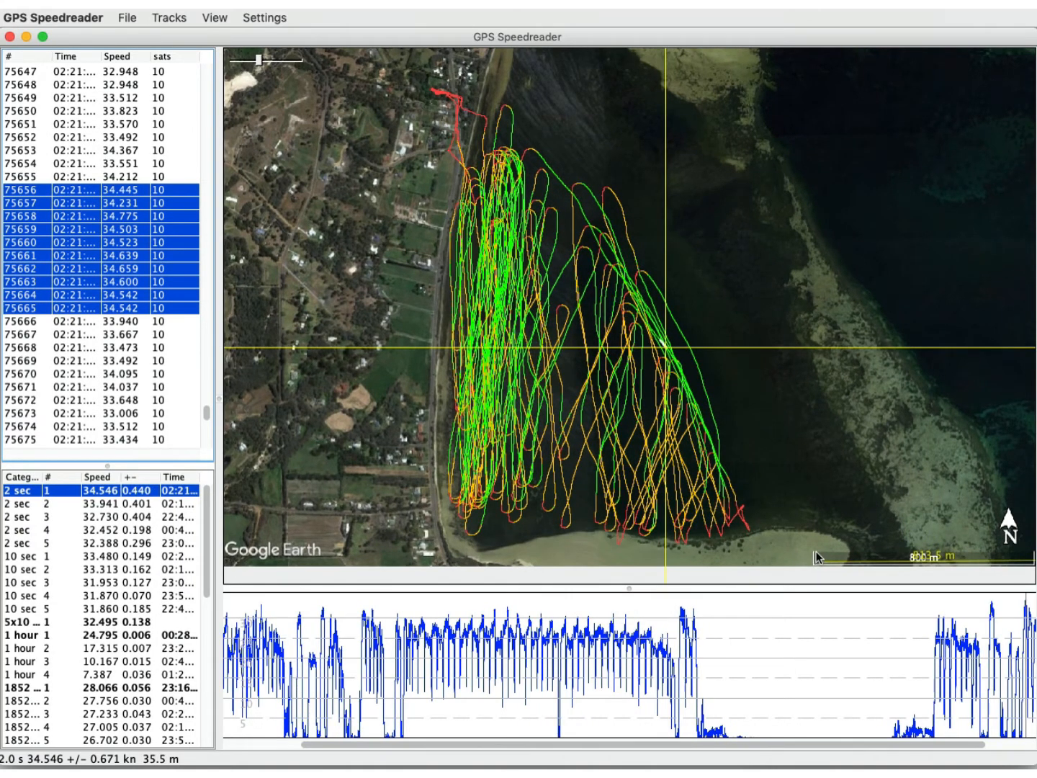
drag(813, 553, 1030, 554)
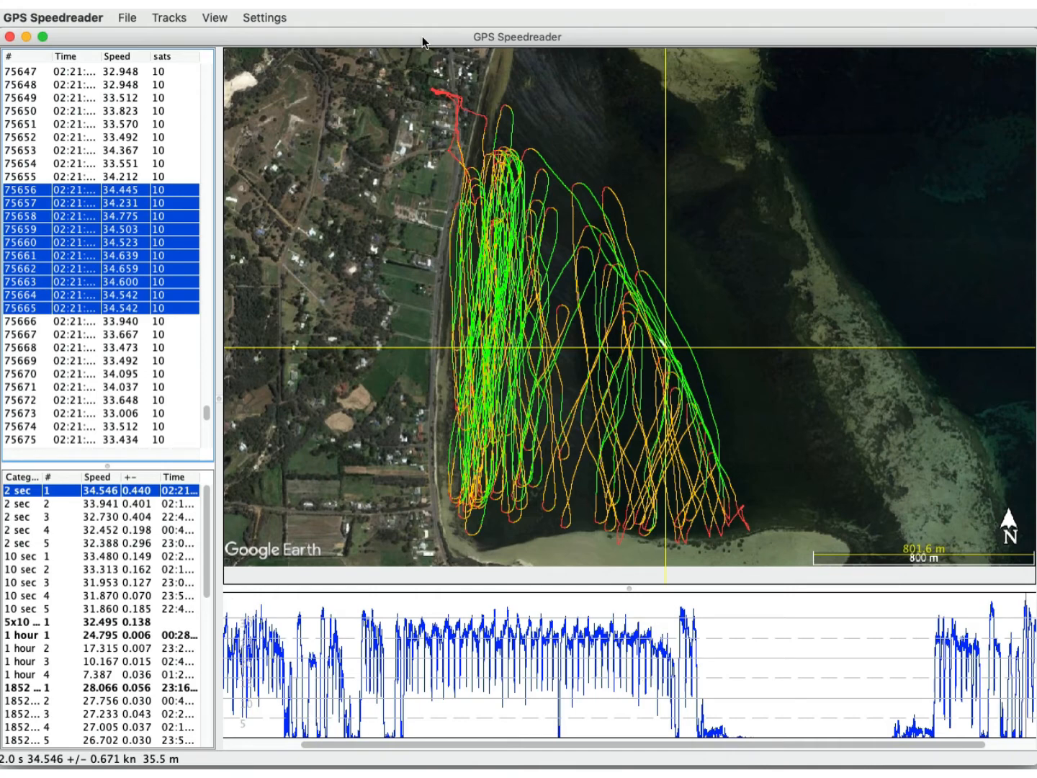
Switch to Google Earth, leave the map image layout, and show the exported GPS track again with the sidebar closed.
key(super+Tab)
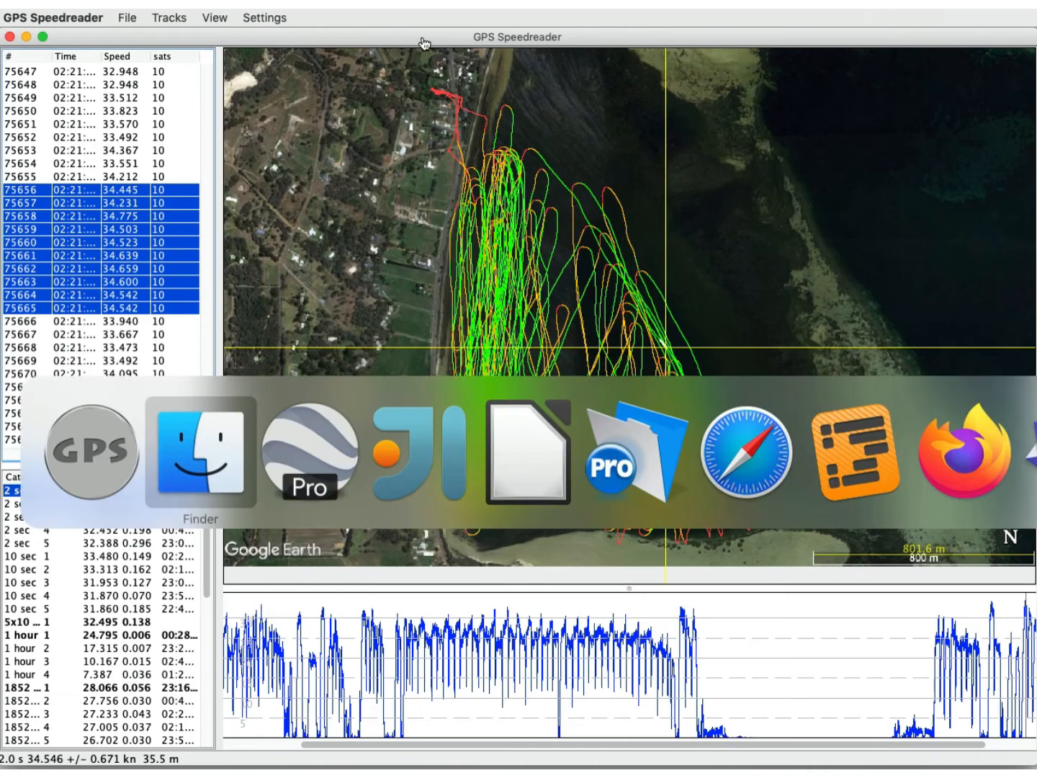
click(306, 432)
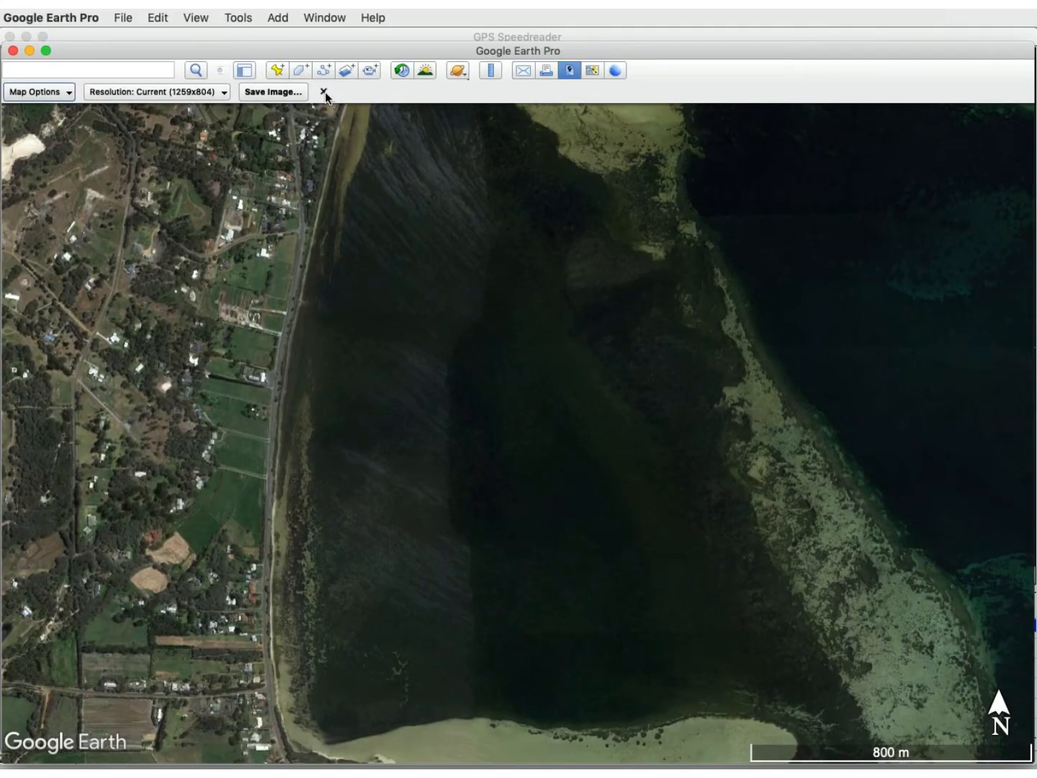
click(325, 91)
click(243, 70)
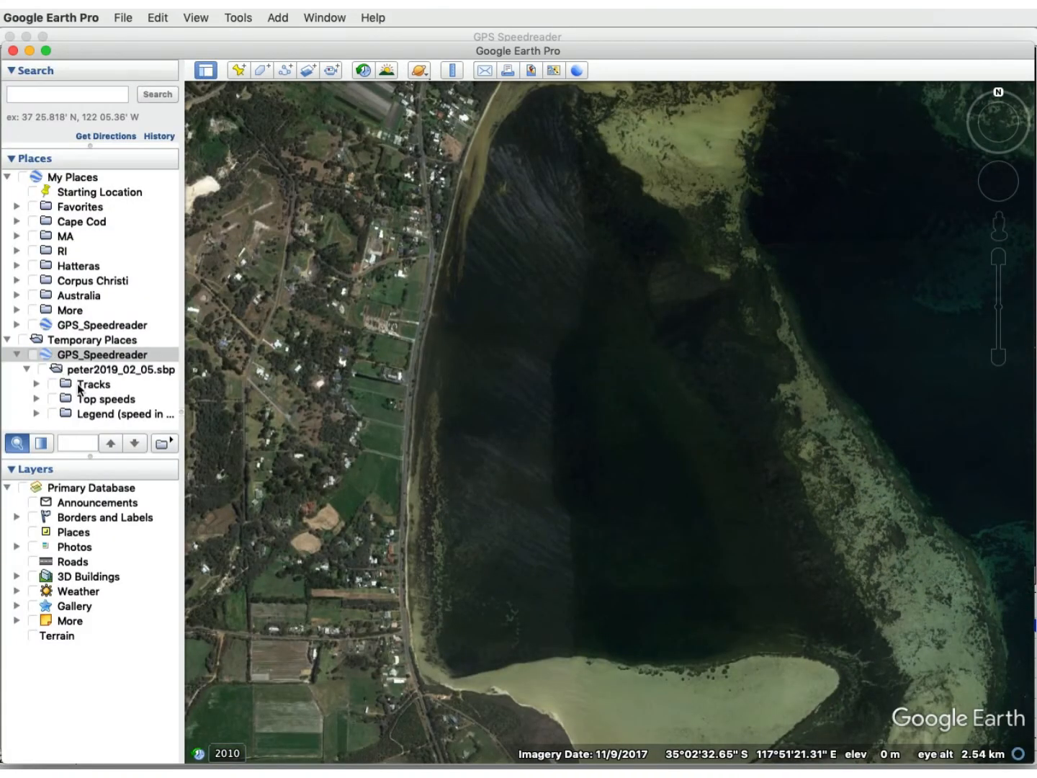
click(45, 368)
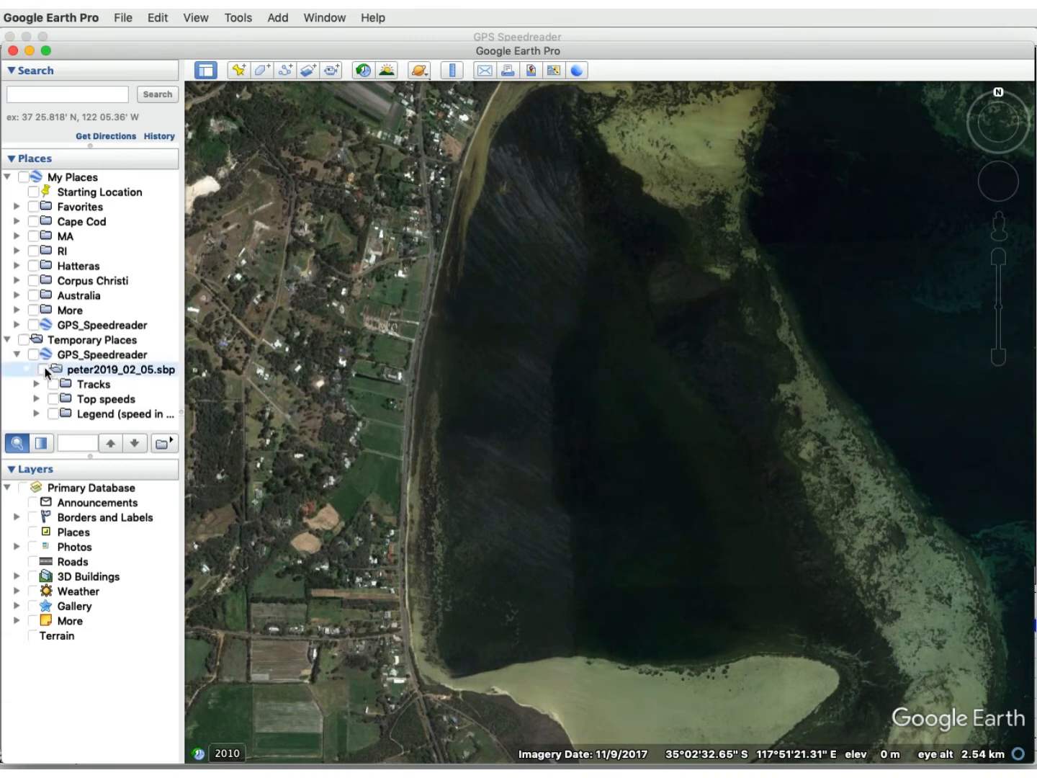
click(205, 70)
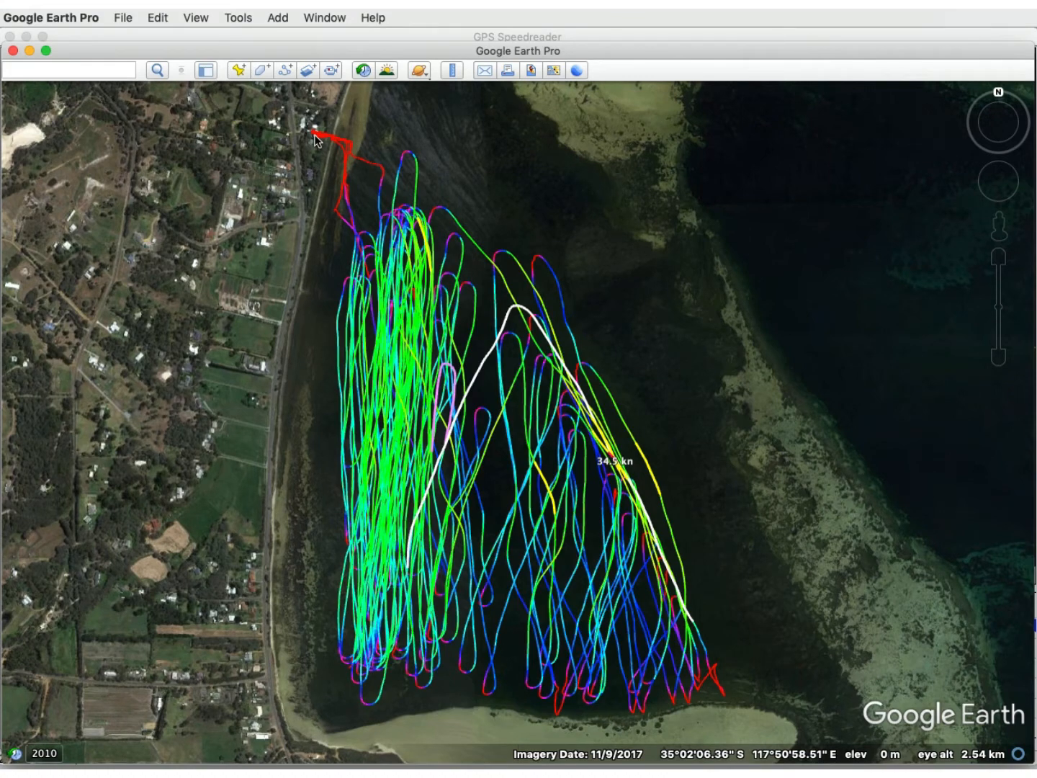
In GPS Speedreader, move the track east and slightly north to fit the shoreline, and compare its position with Google Earth.
key(super+Tab)
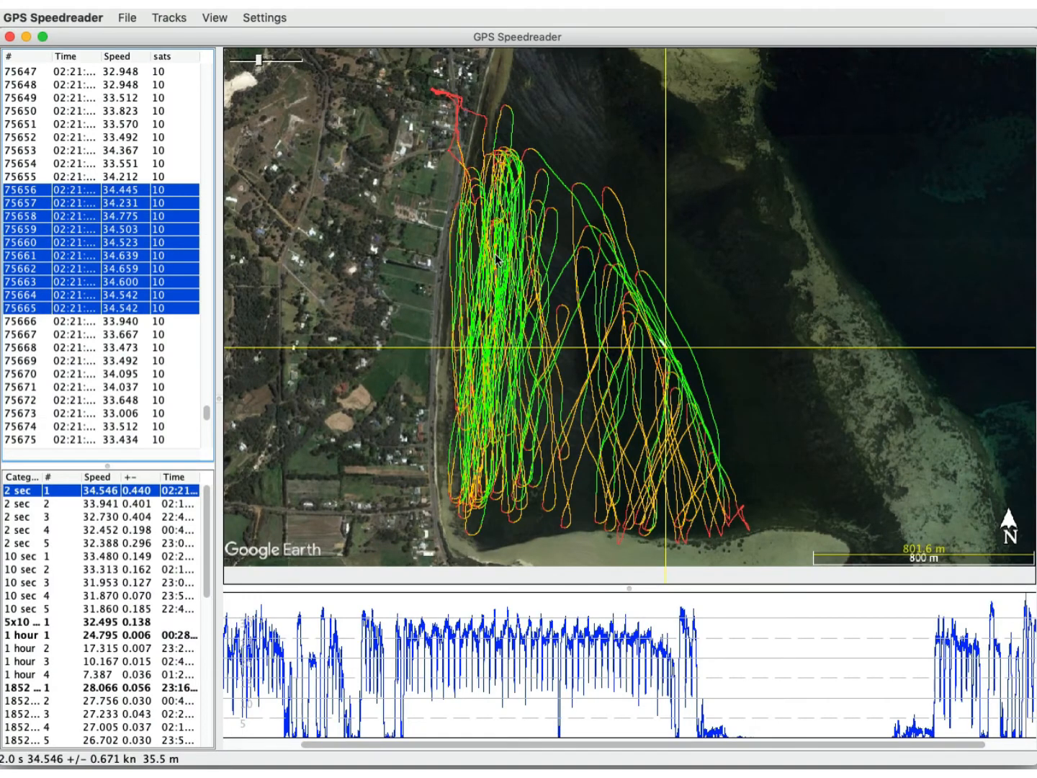
drag(494, 256, 532, 248)
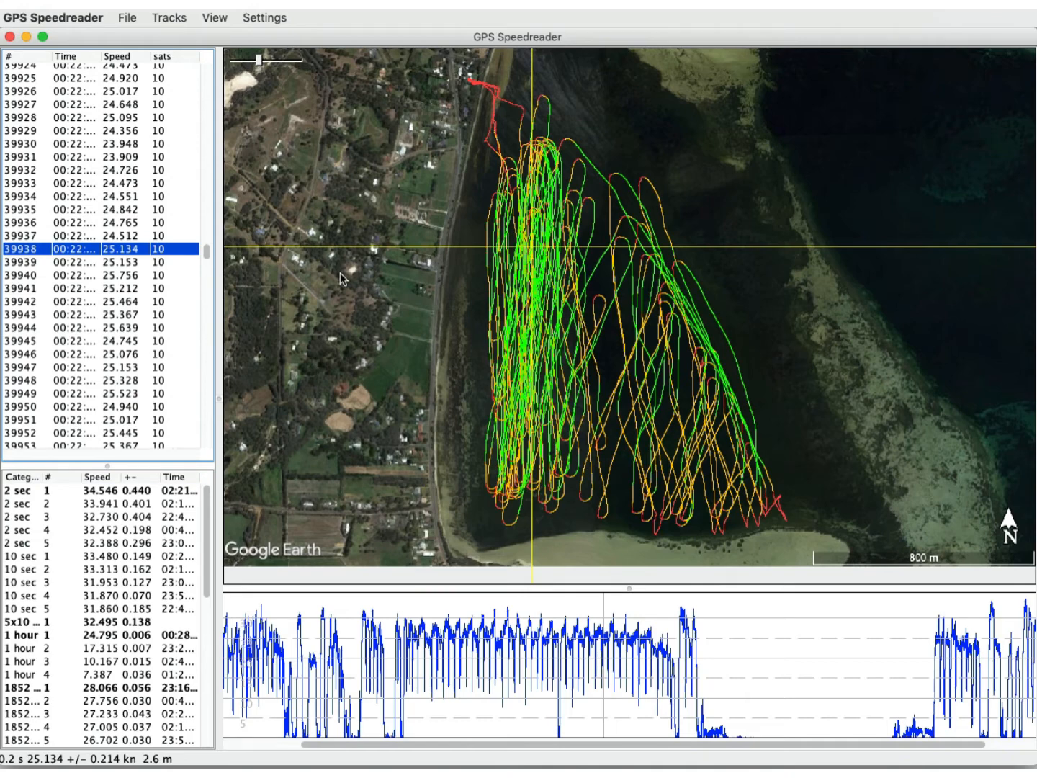
key(super+Tab)
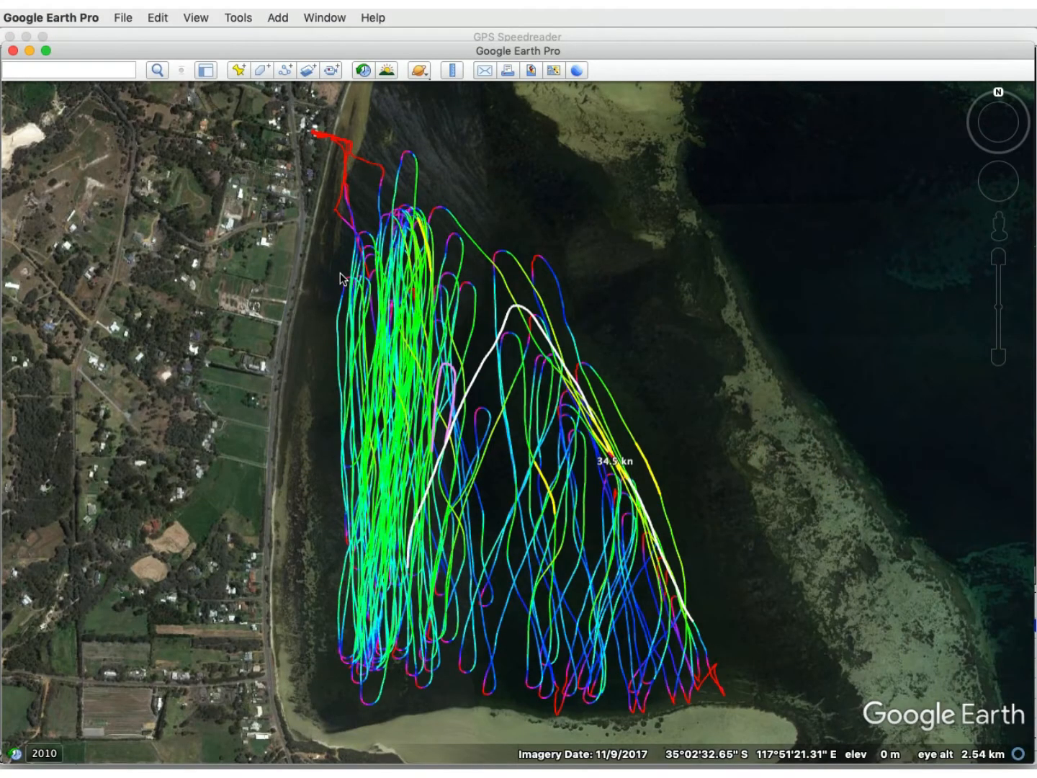
Switch to GPS Speedreader, save the aligned map, and compare the track's position with Google Earth again.
key(super+Tab)
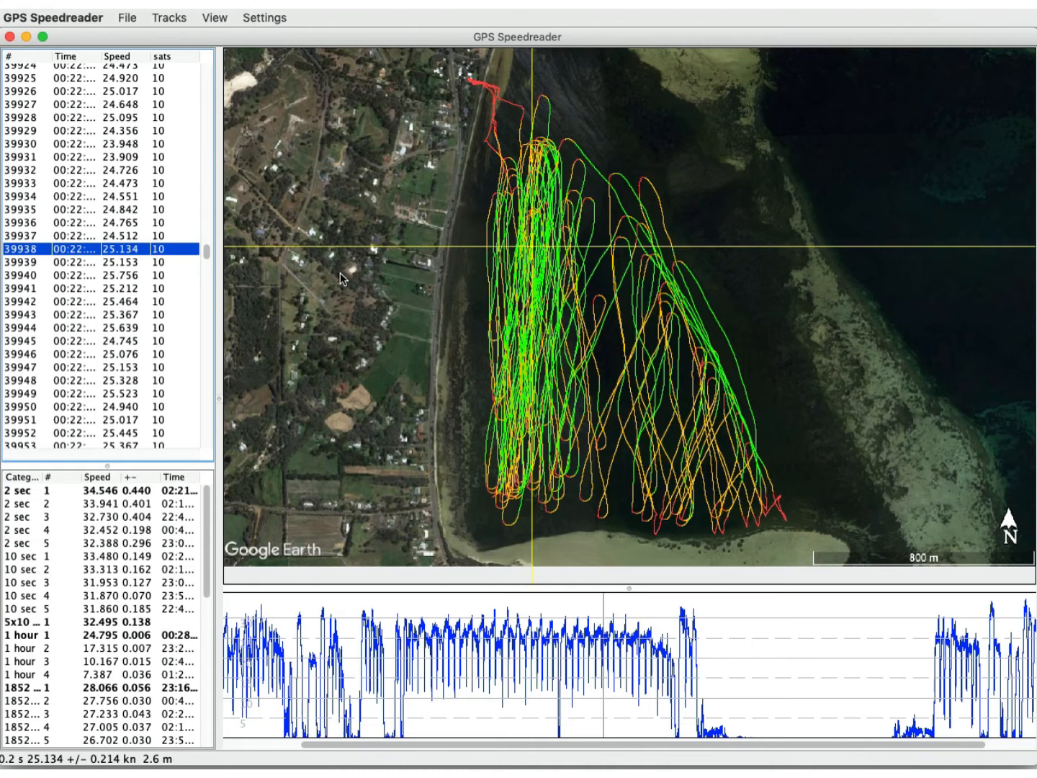
click(221, 20)
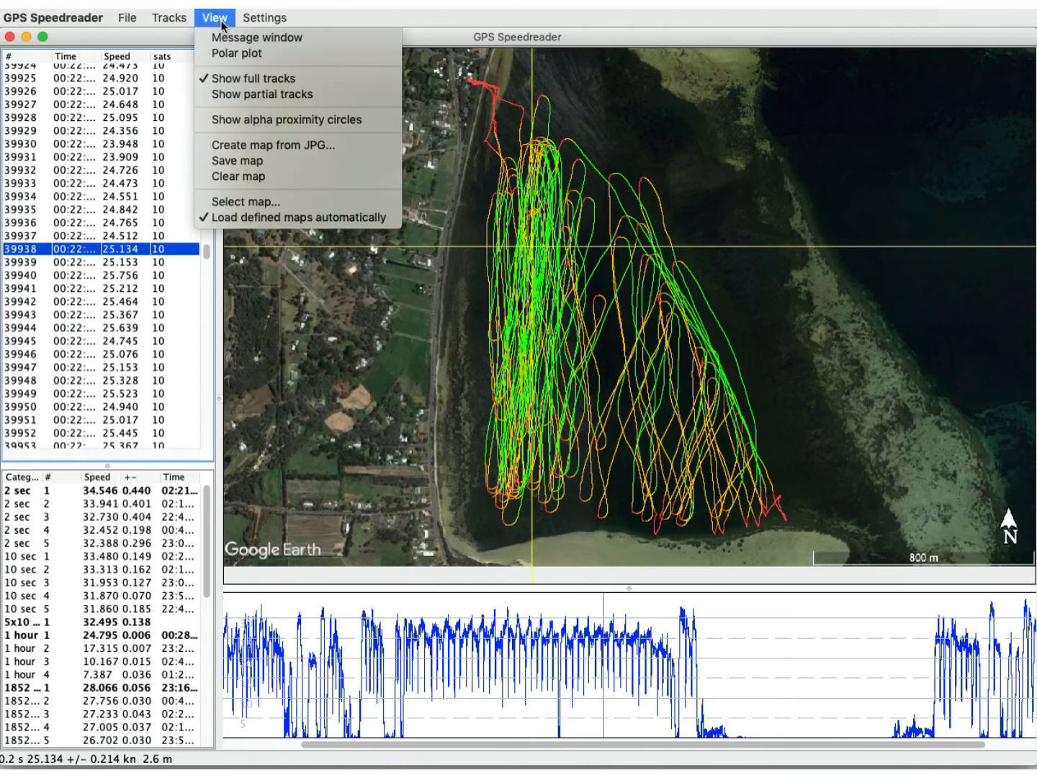
click(254, 167)
key(super+Tab)
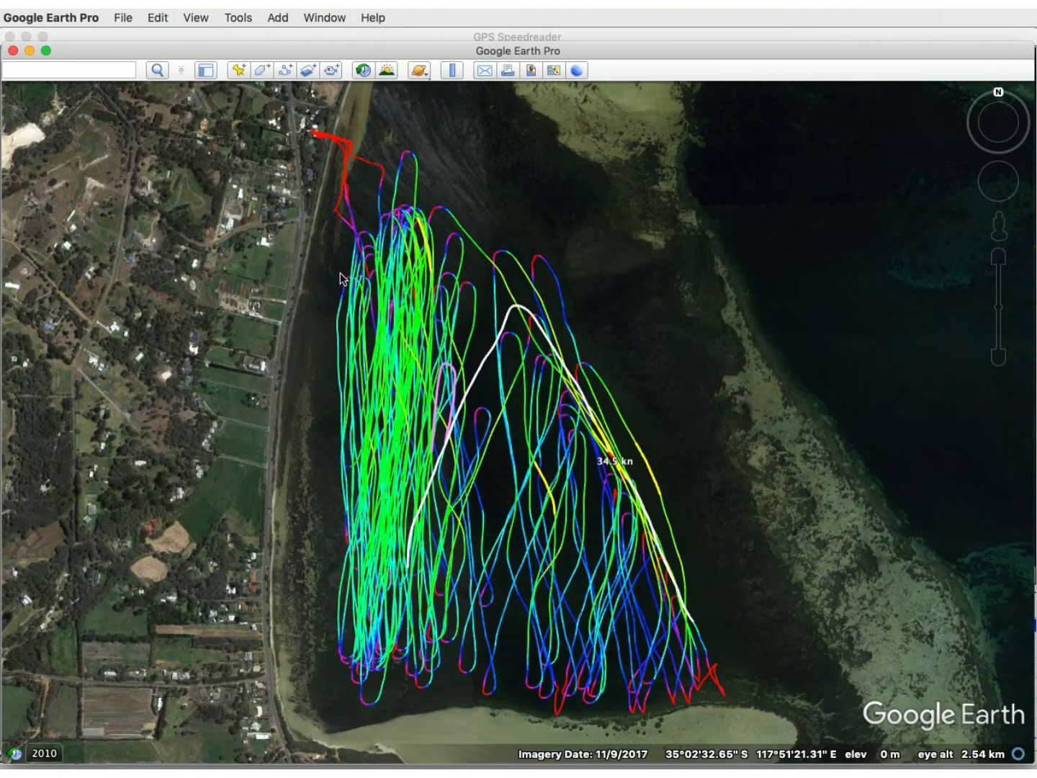
key(cmd+Tab)
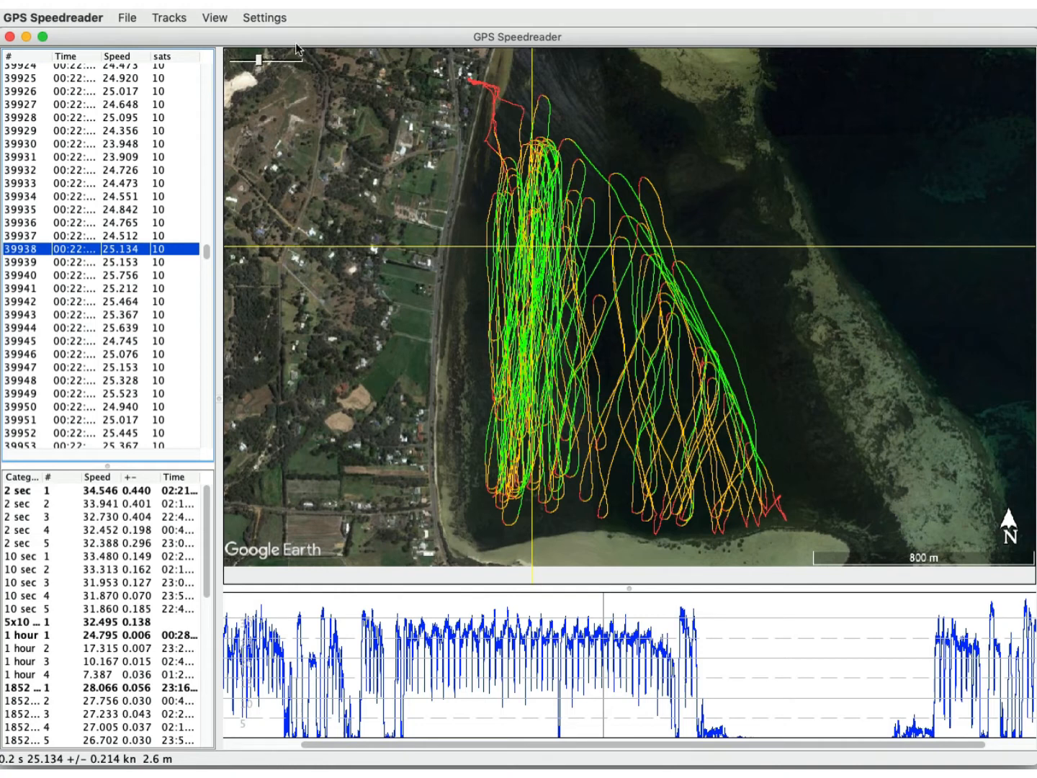
Check the option for loading defined maps automatically and open the recent 2019_02_05 .sbp track file.
click(220, 21)
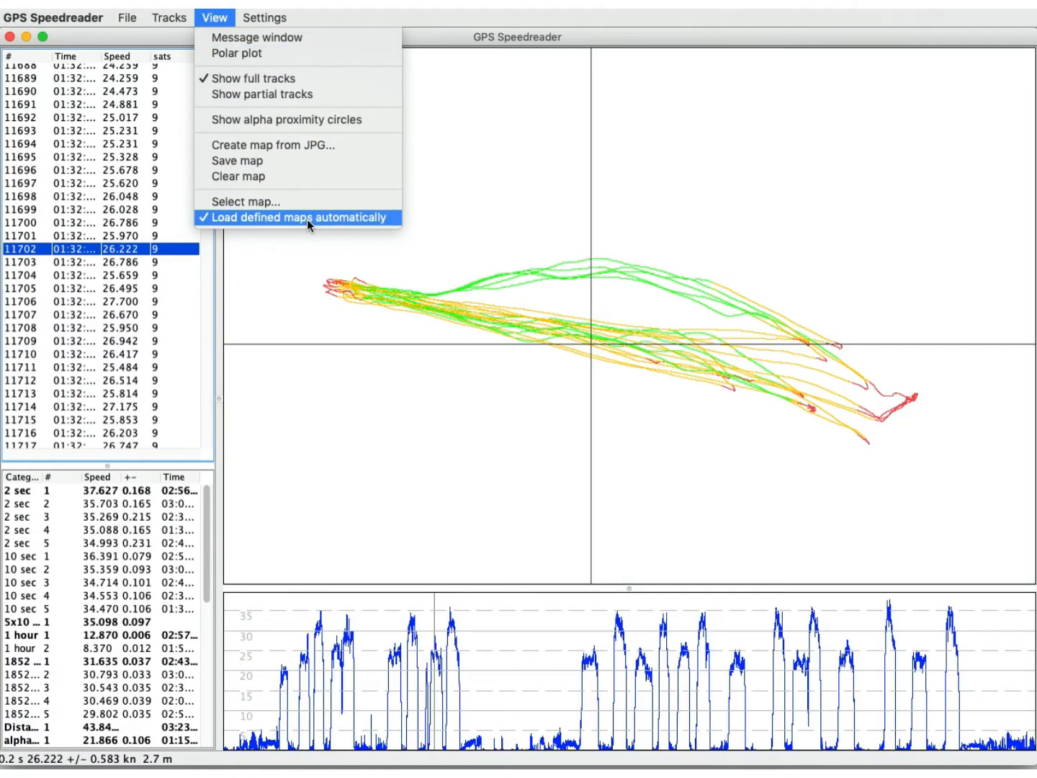
click(277, 244)
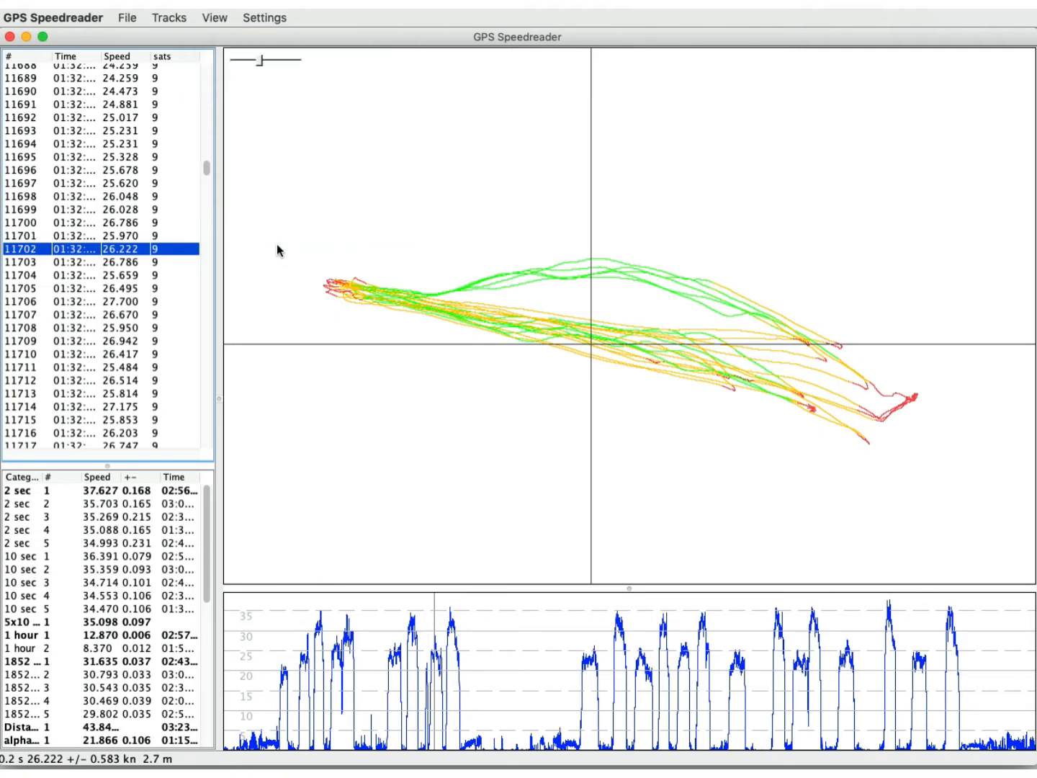
click(123, 13)
mouse_move(150, 57)
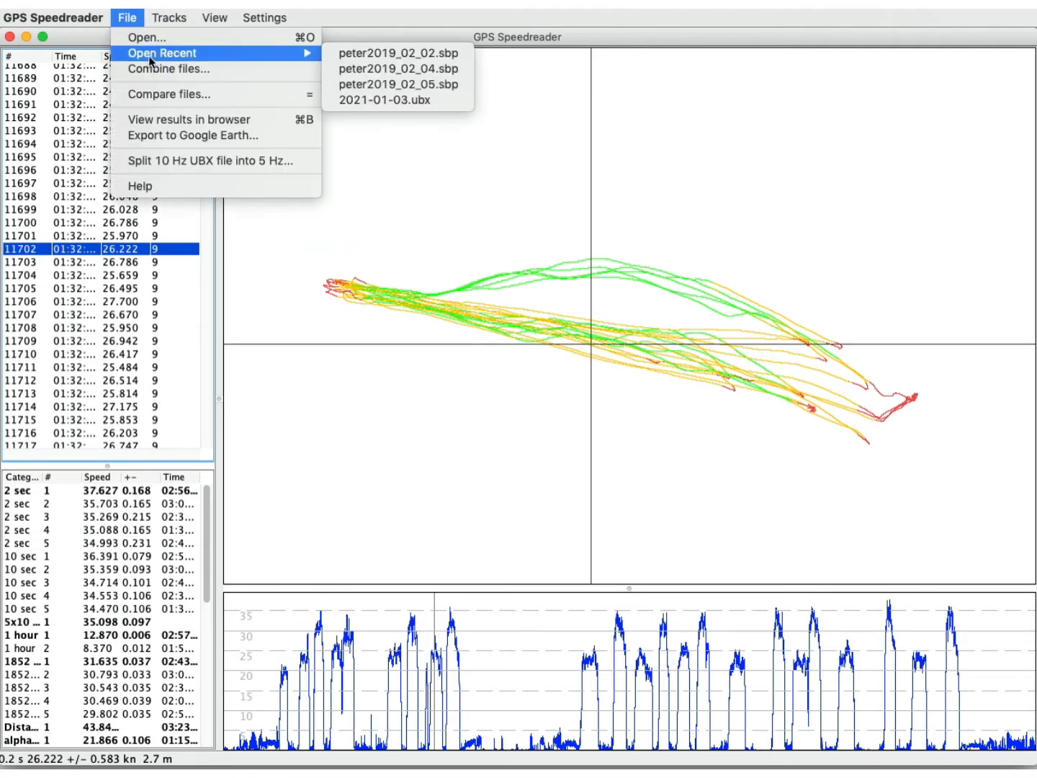
click(402, 87)
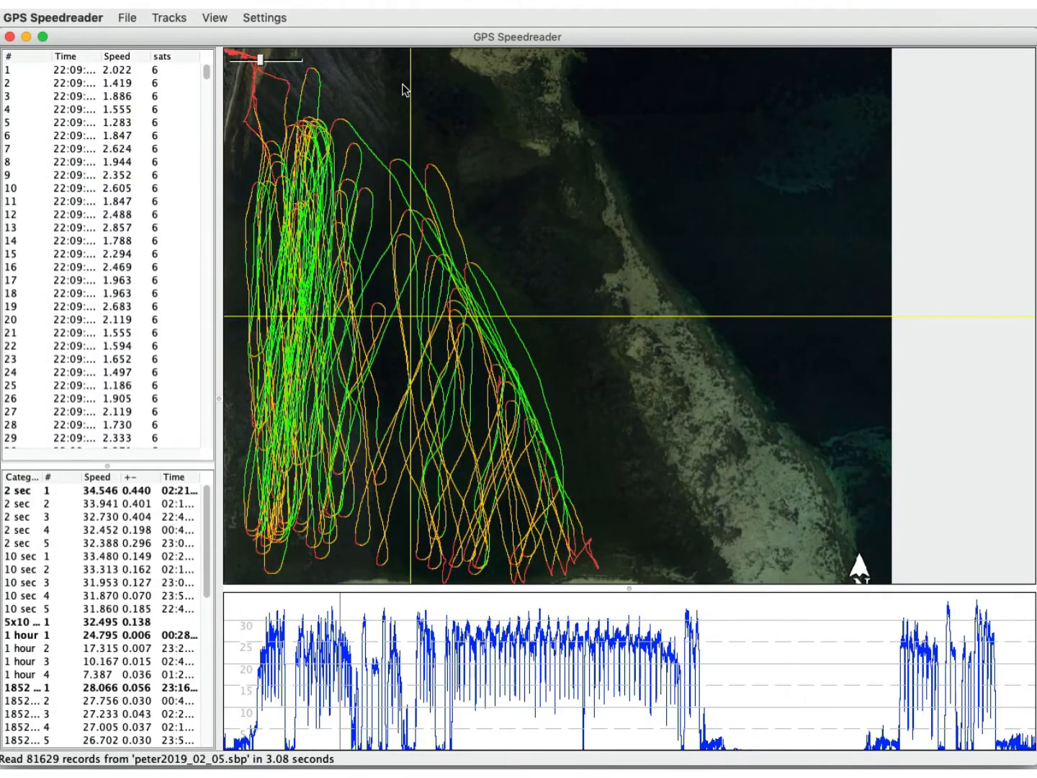
Locate the four fastest 2 sec results and the best alpha result on the satellite map.
click(261, 62)
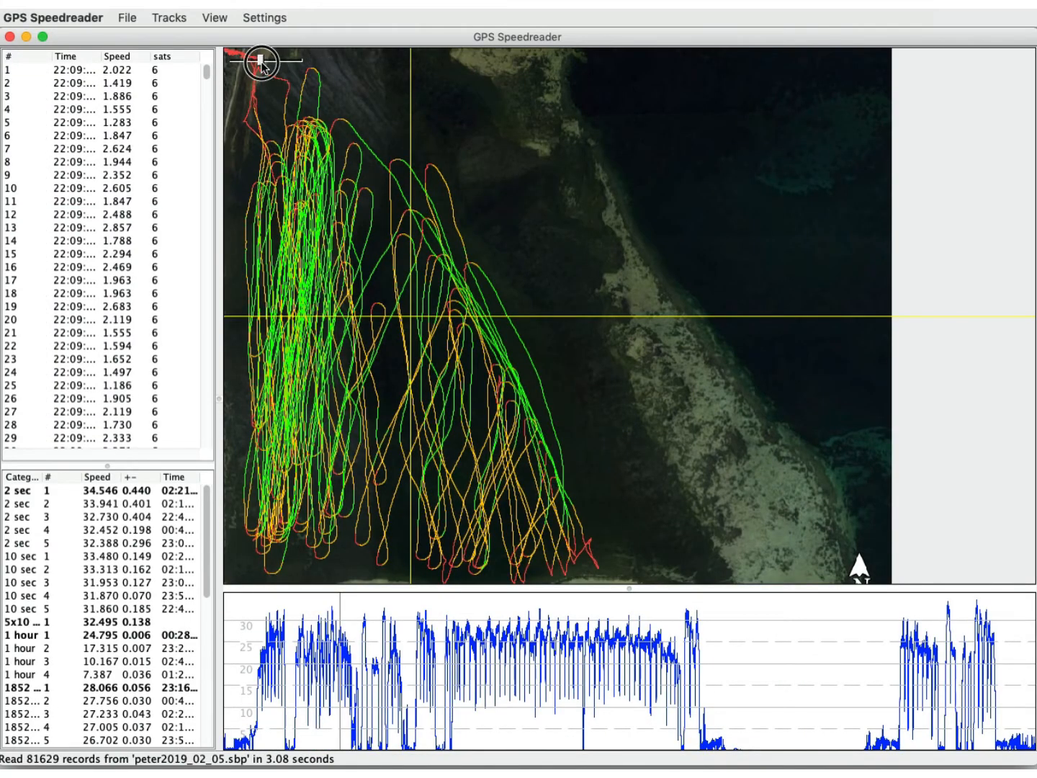
drag(262, 62, 260, 64)
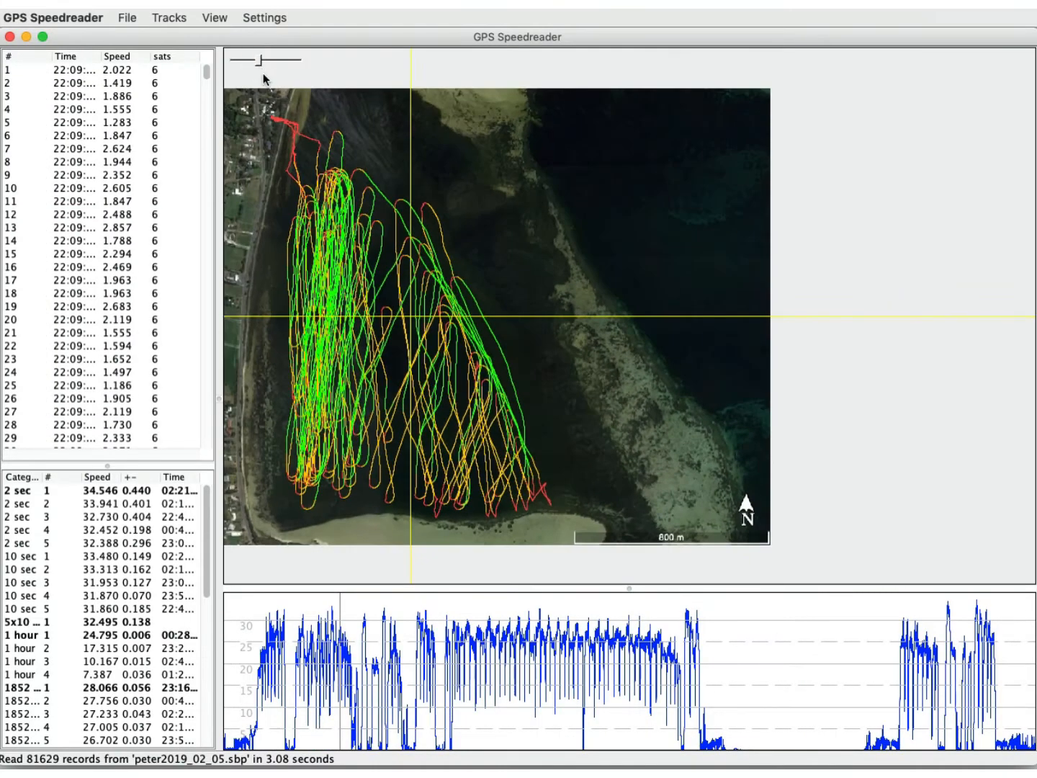
drag(295, 137, 430, 111)
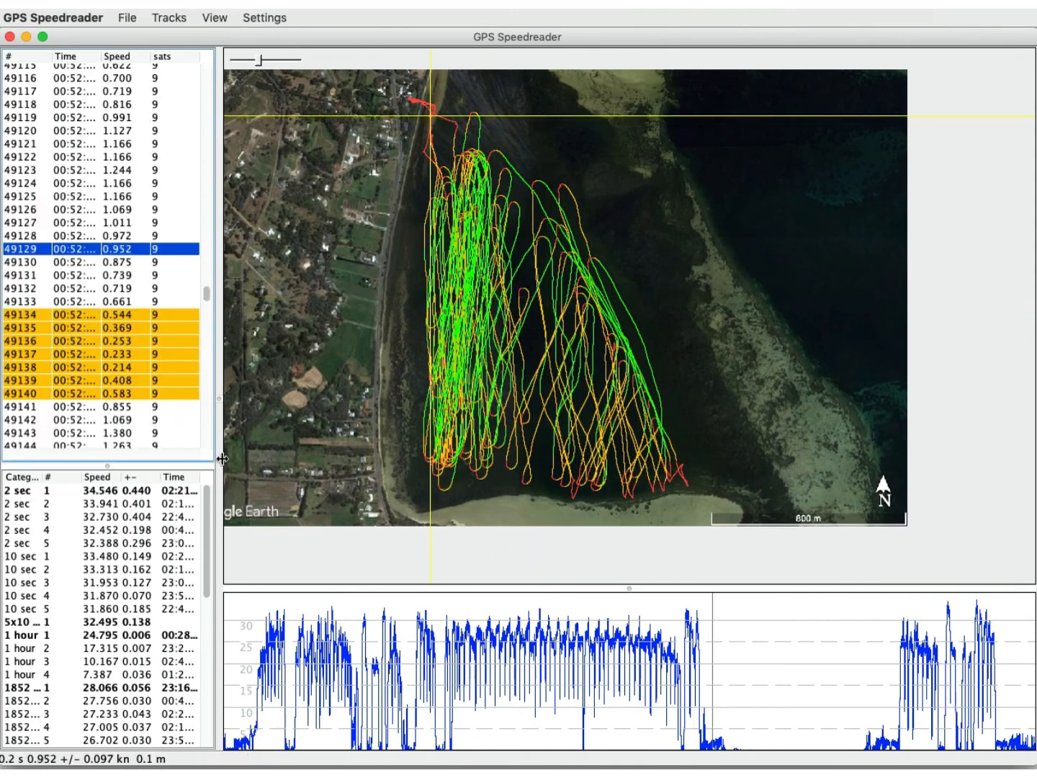
click(142, 495)
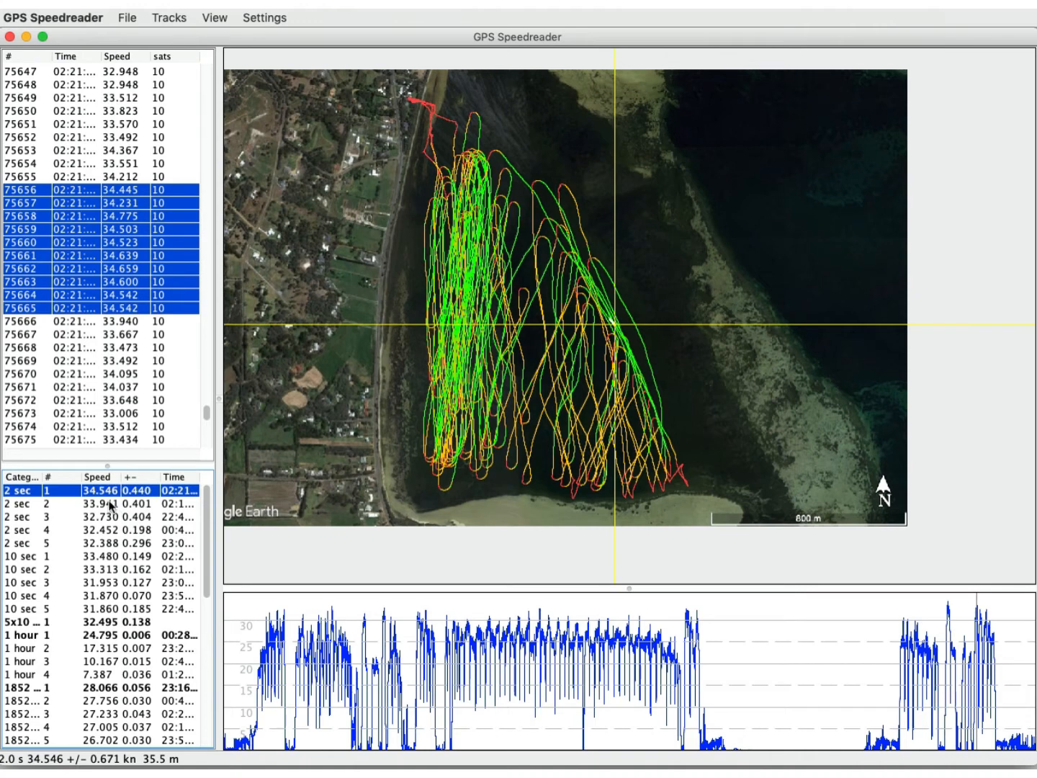
click(111, 504)
click(111, 518)
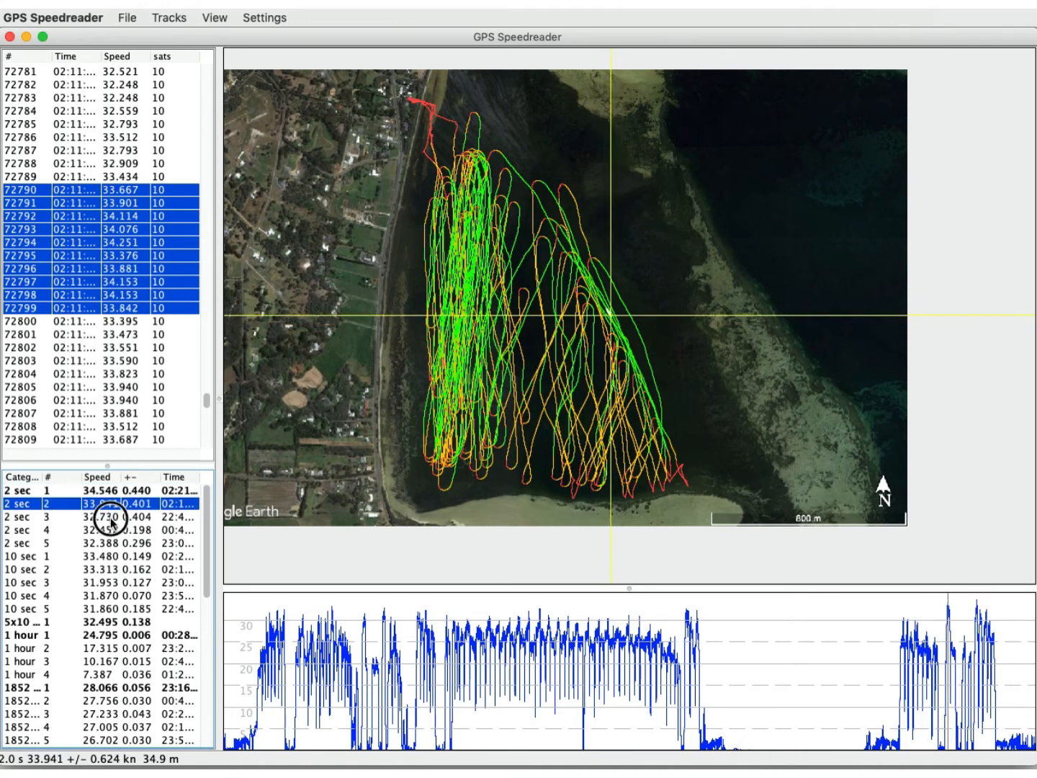
click(113, 531)
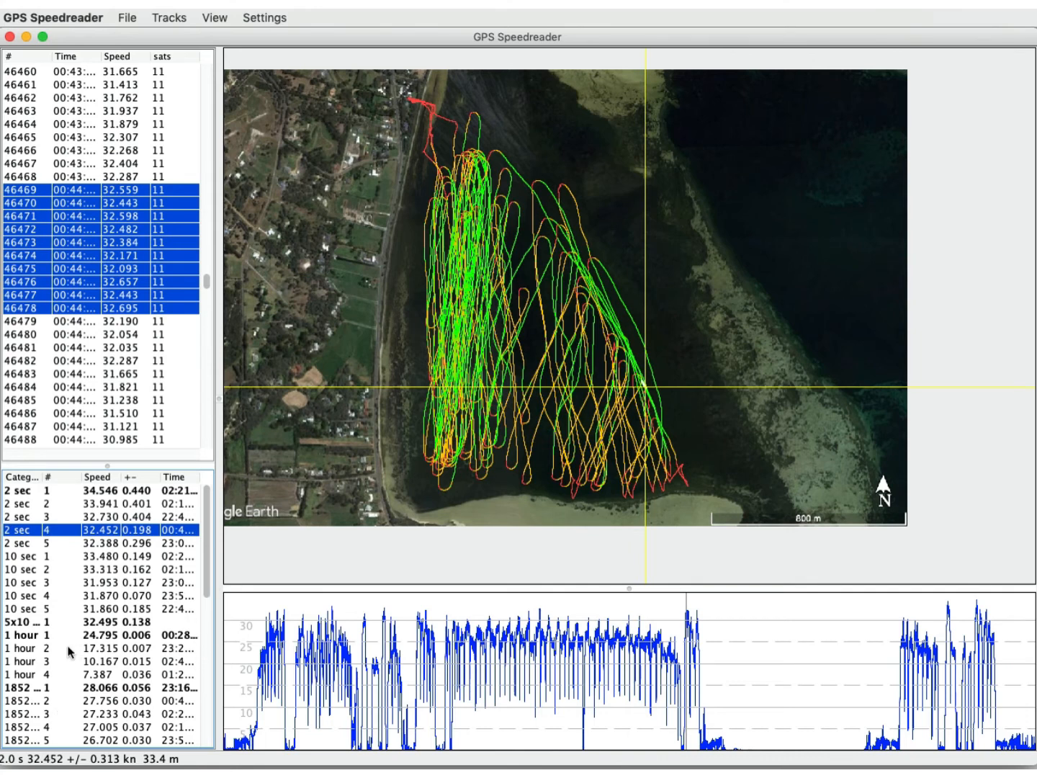
click(207, 593)
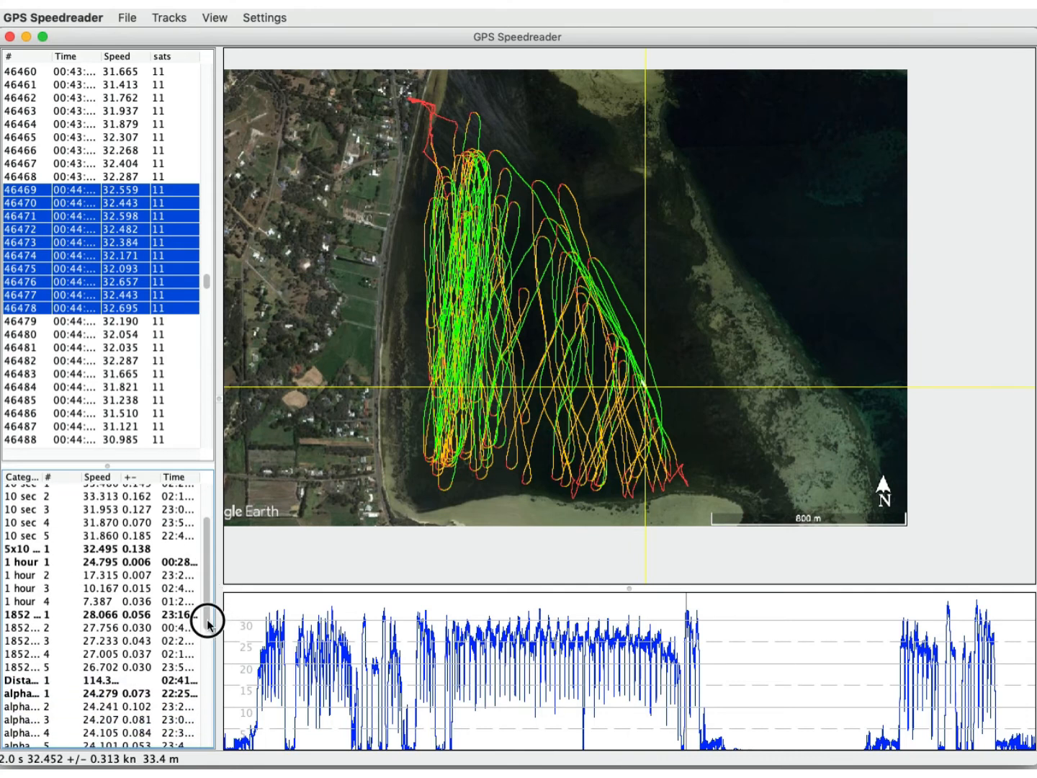
click(47, 693)
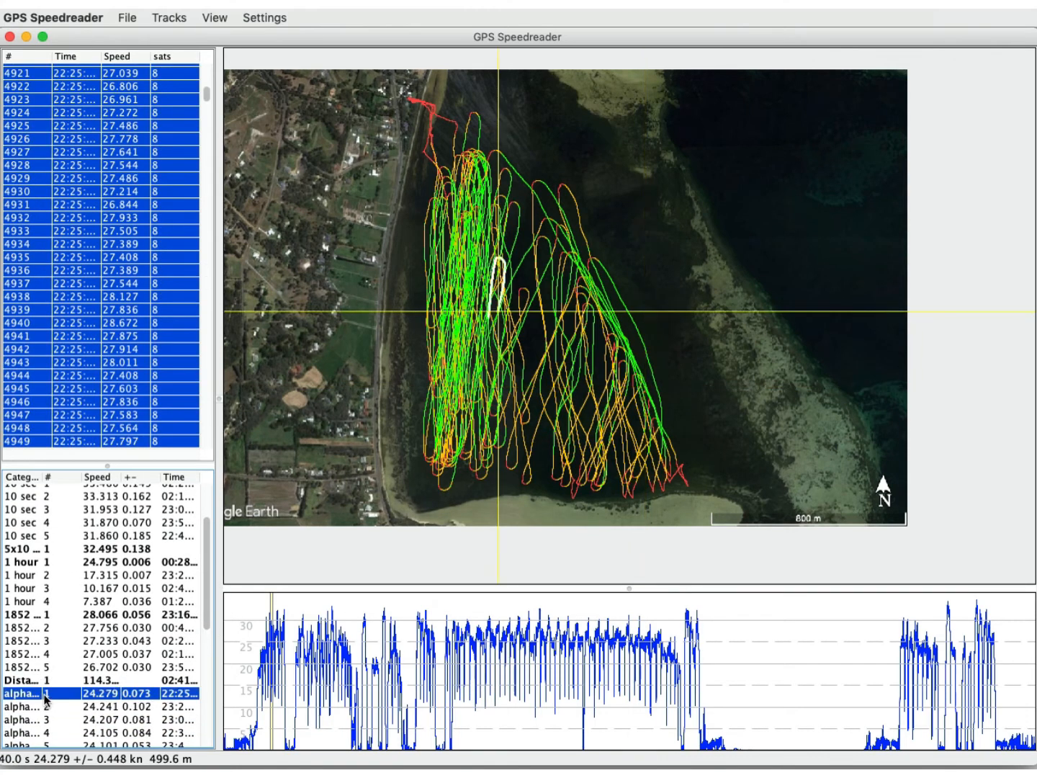